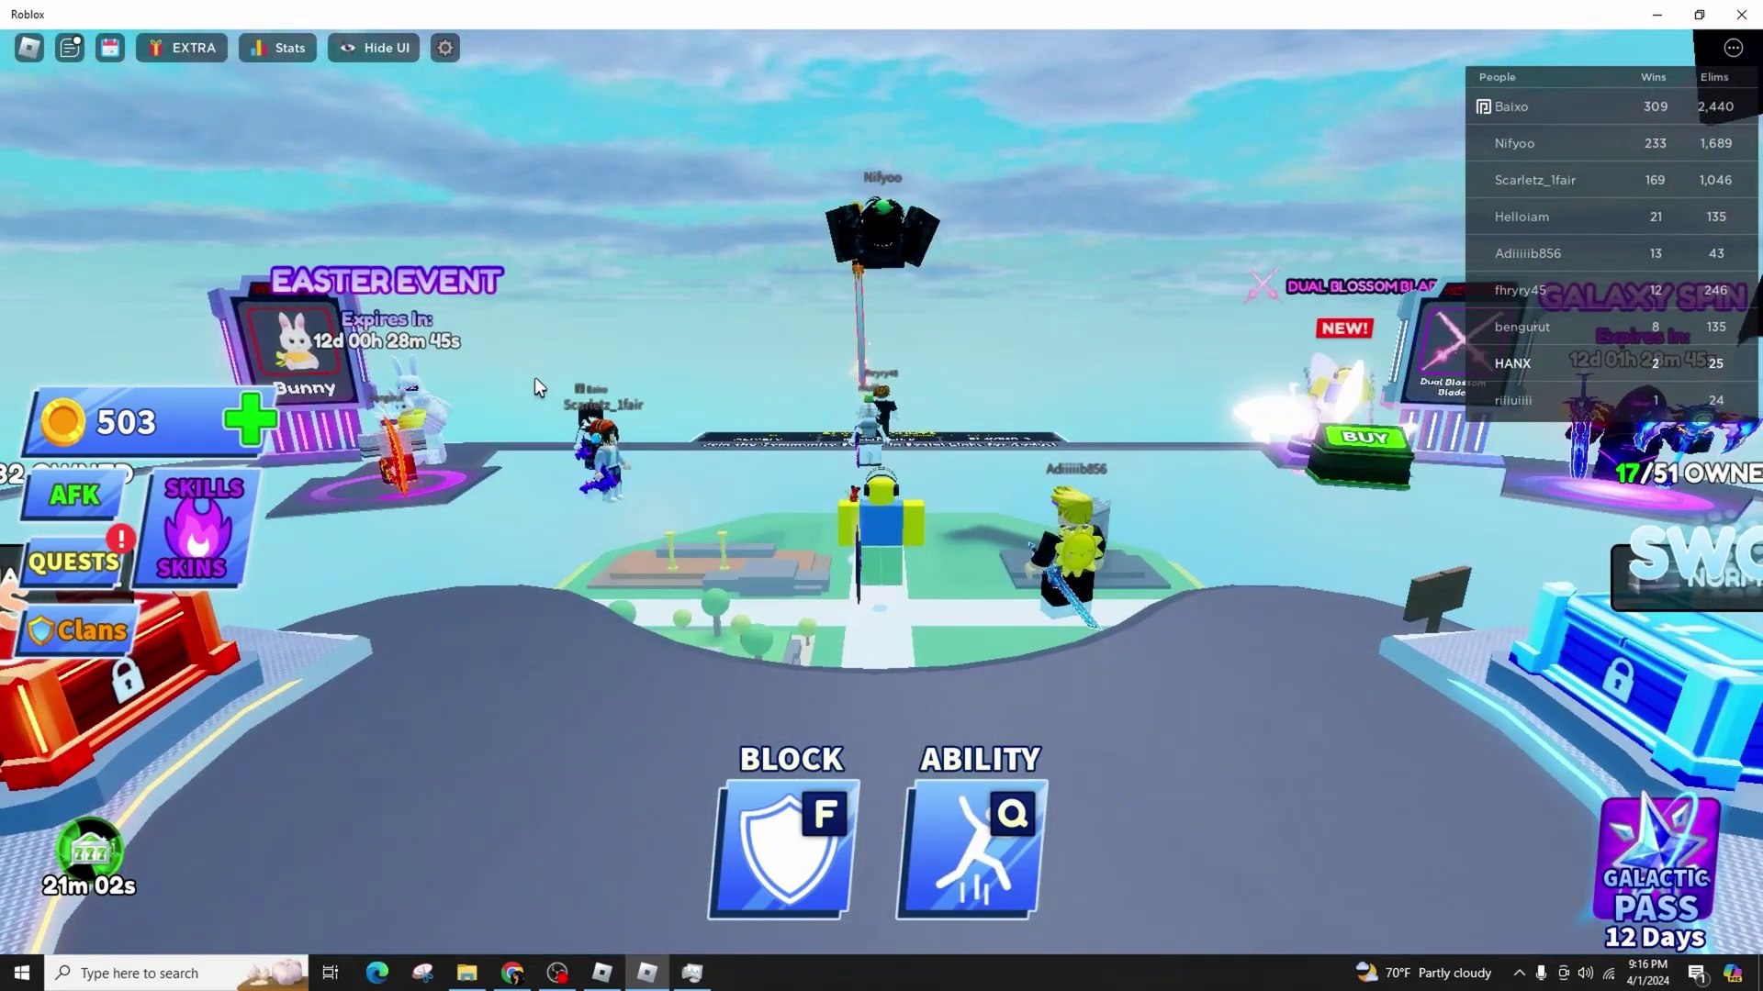
Drag the in-game Graphics Quality slider to full, then go to the Roblox Home page.
key(Escape)
click(771, 193)
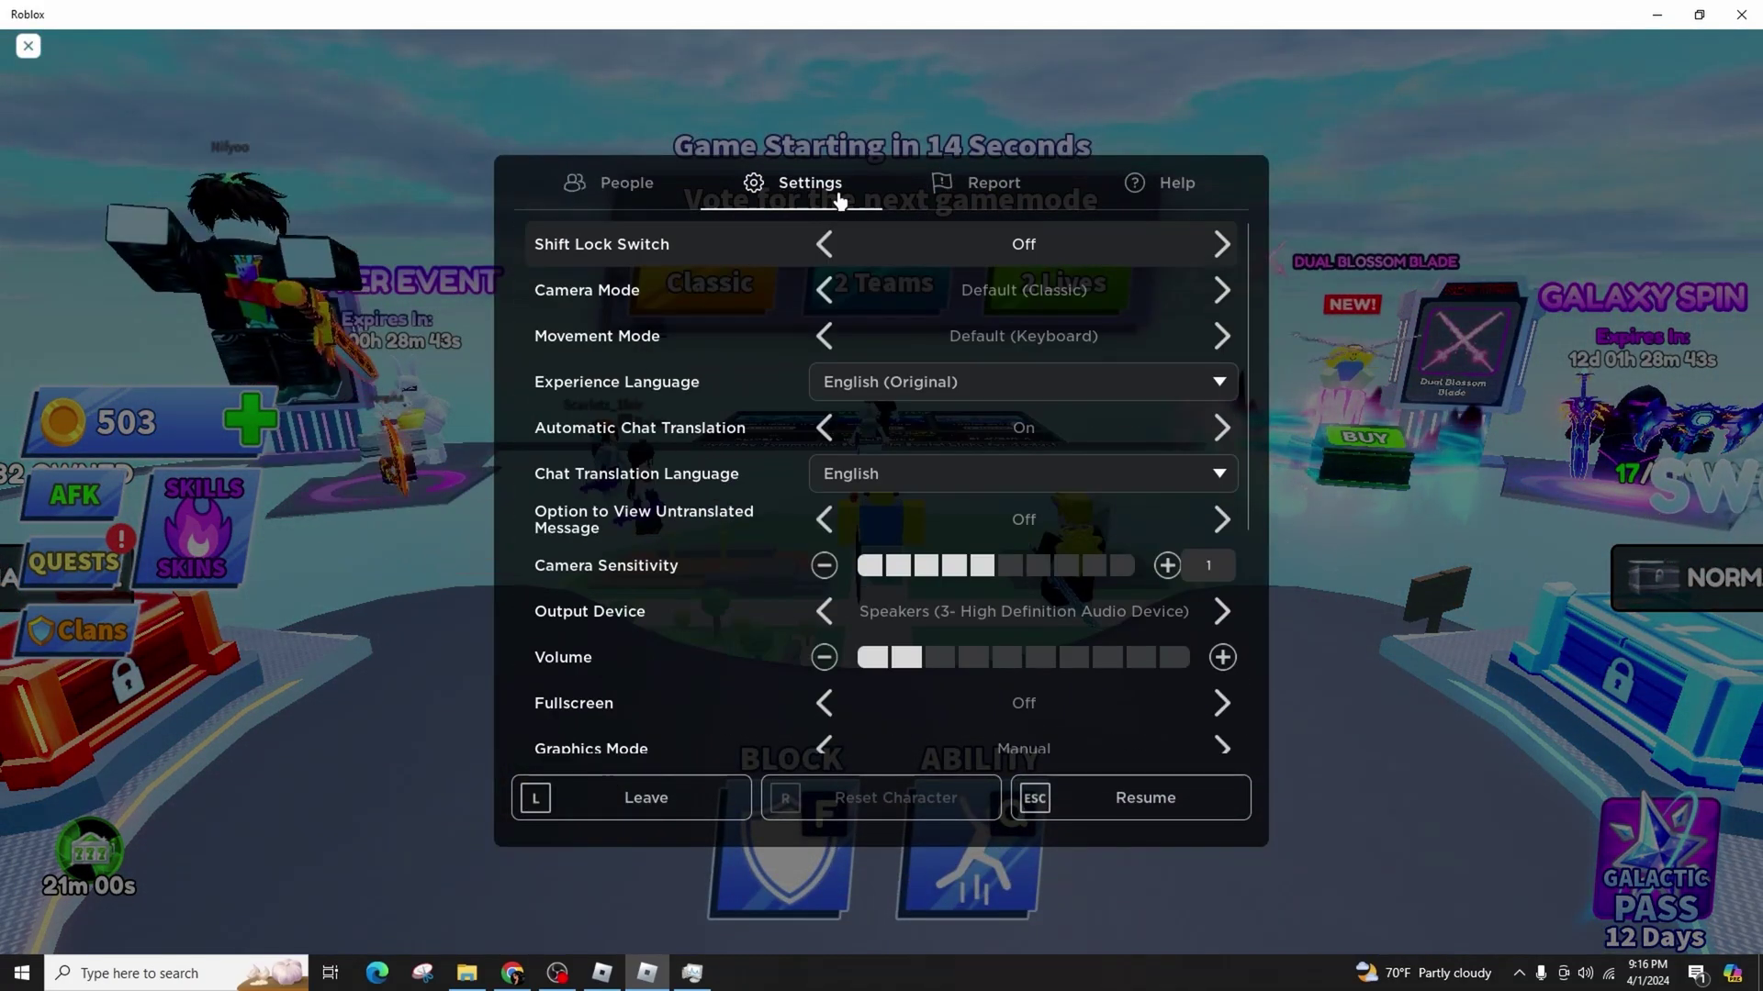
scroll(794, 635, down, 2)
scroll(794, 635, down, 1)
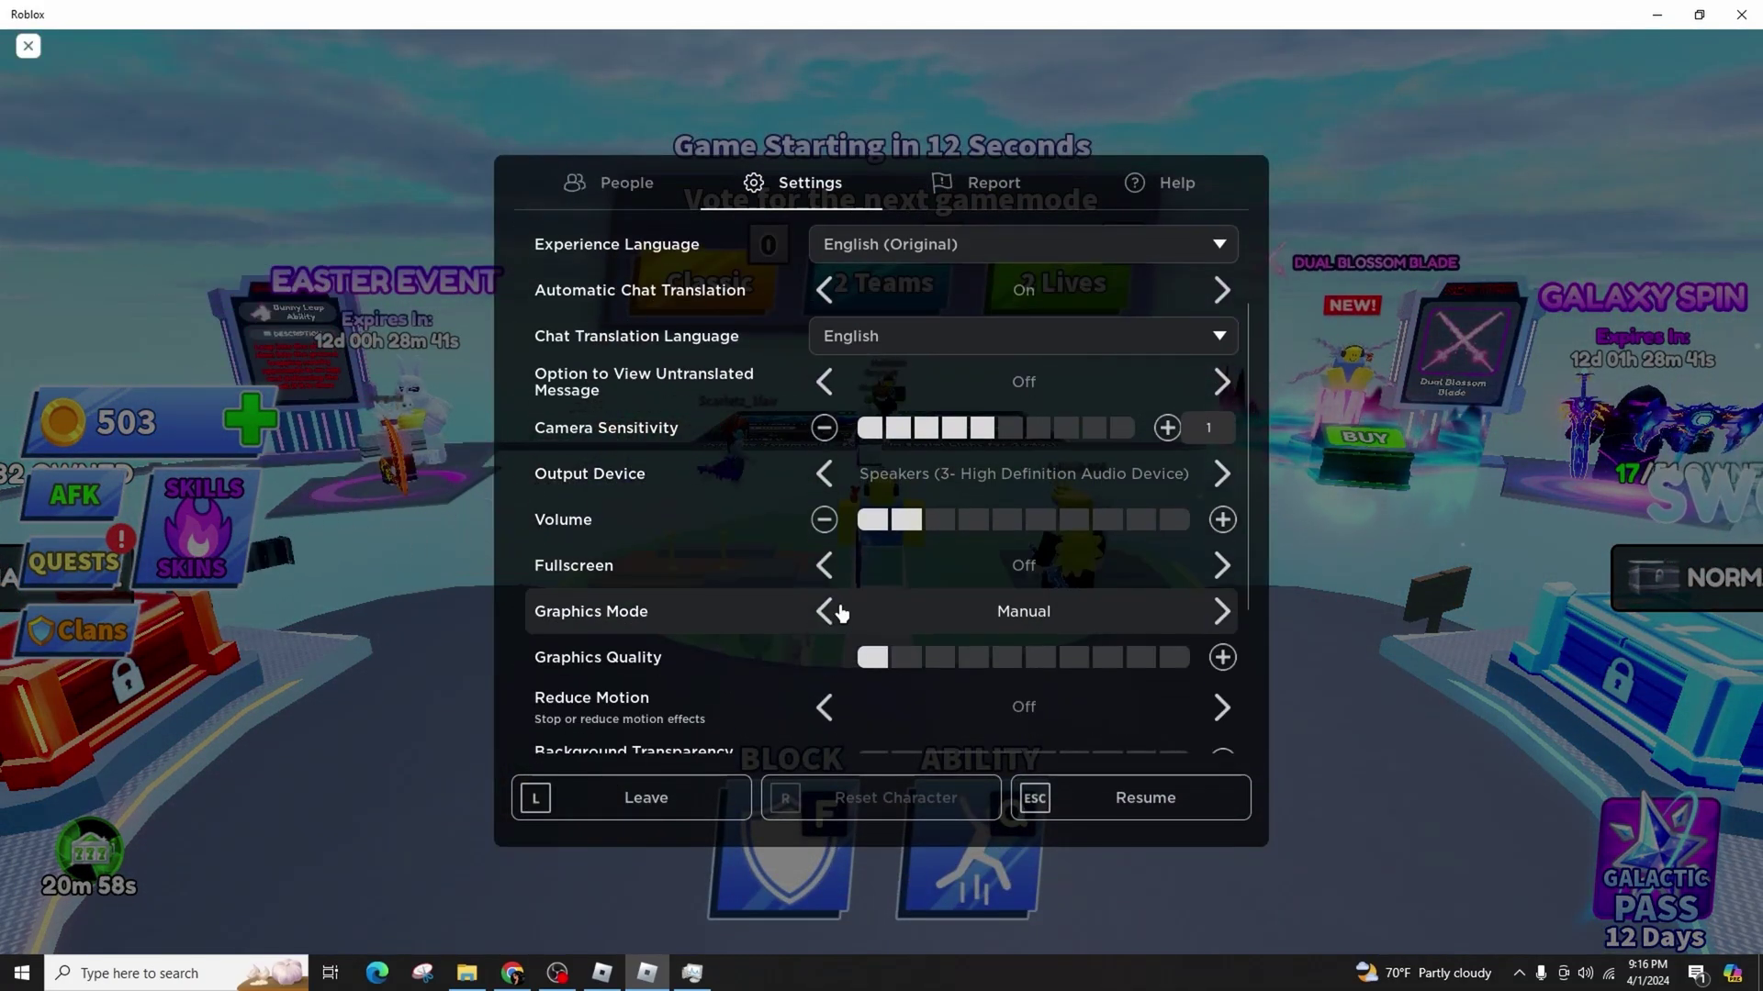
drag(895, 658, 1119, 664)
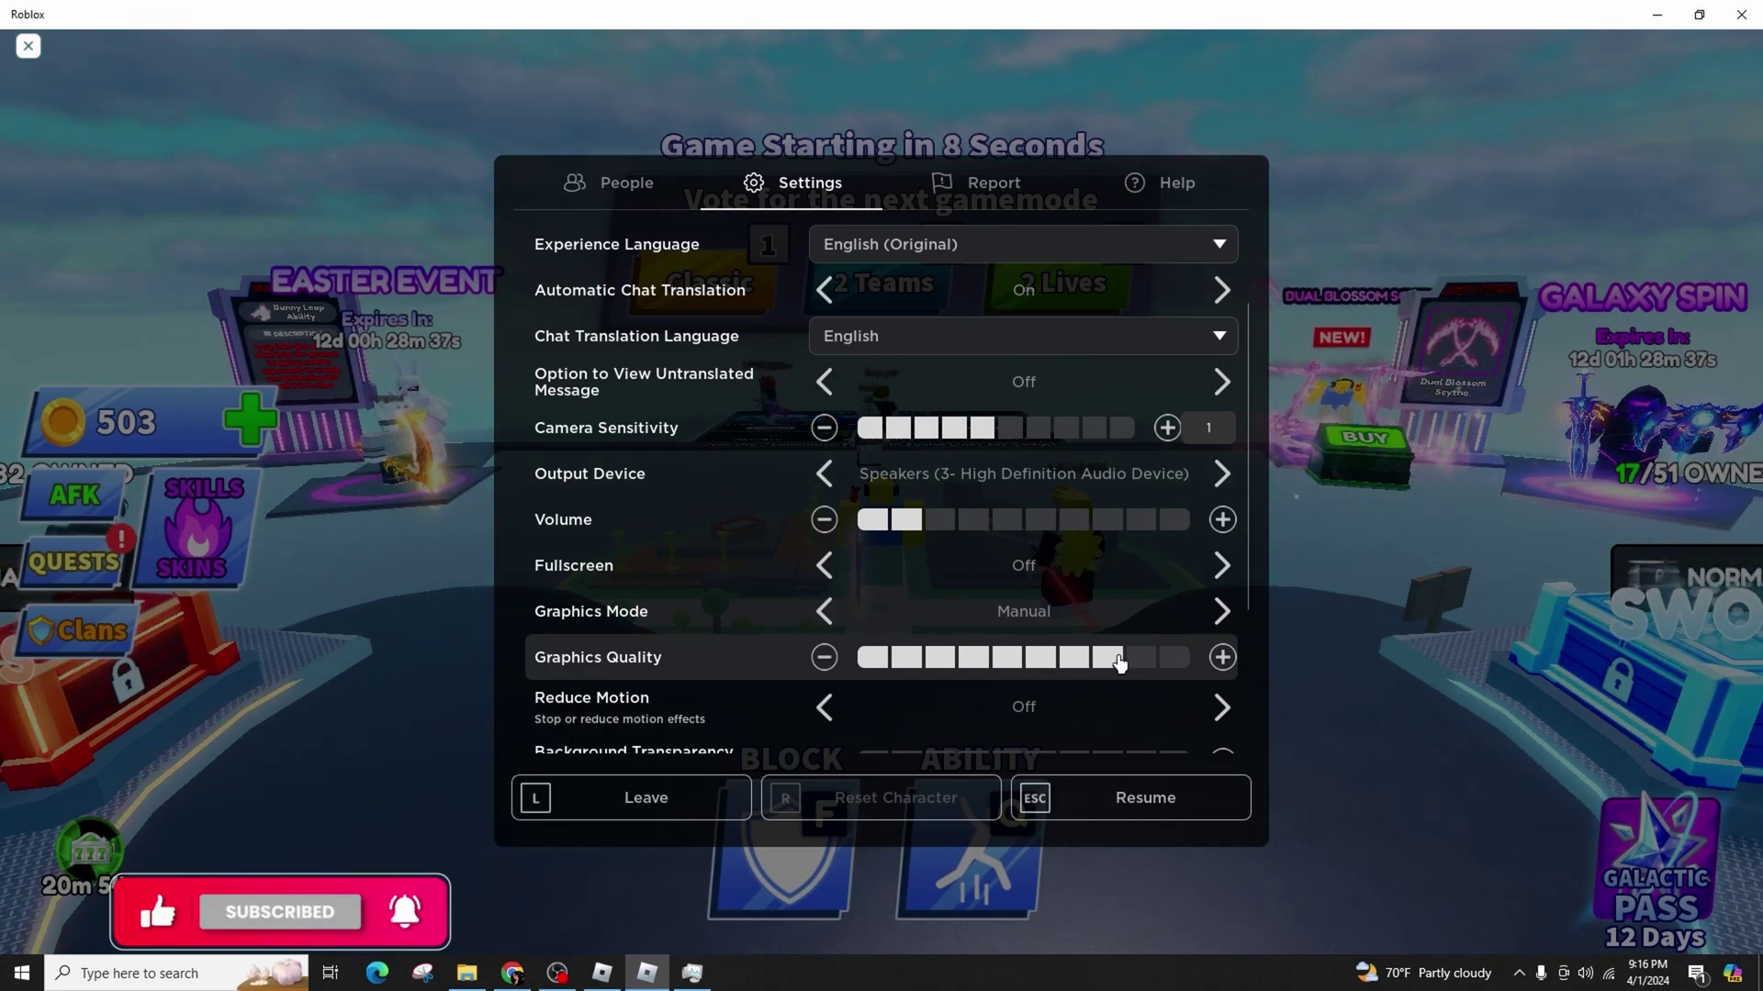
key(Escape)
key(Escape)
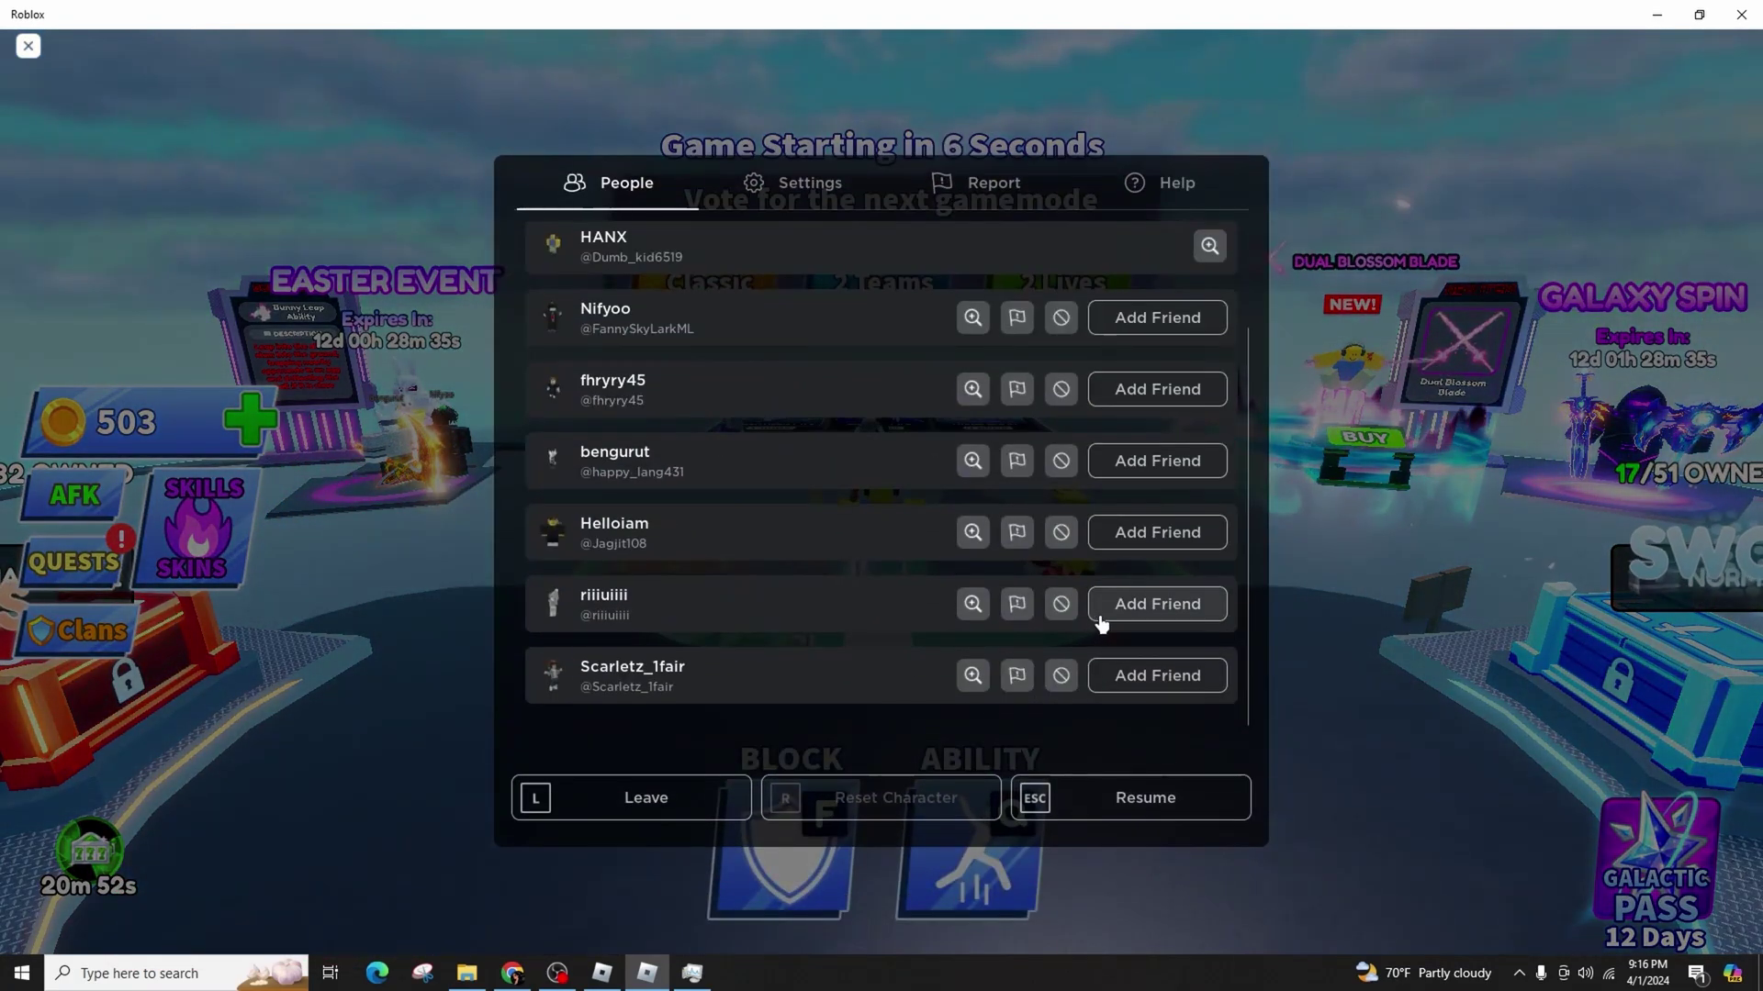
click(713, 173)
drag(1133, 657, 1199, 667)
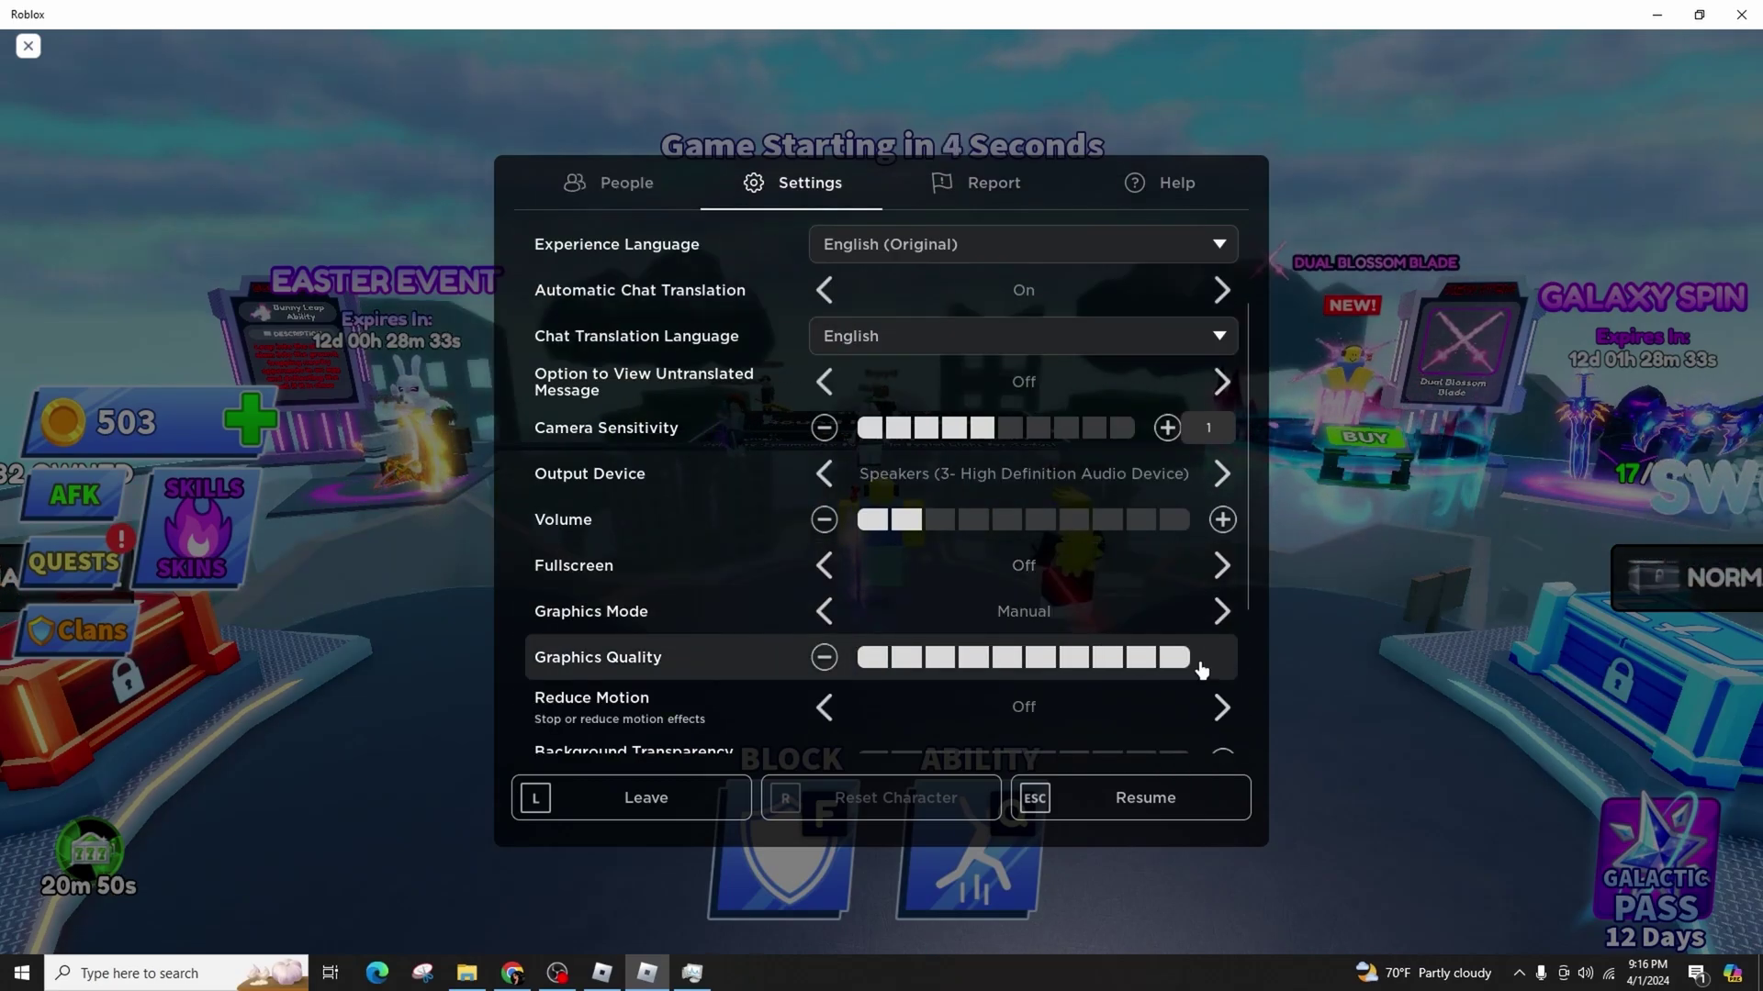
key(Escape)
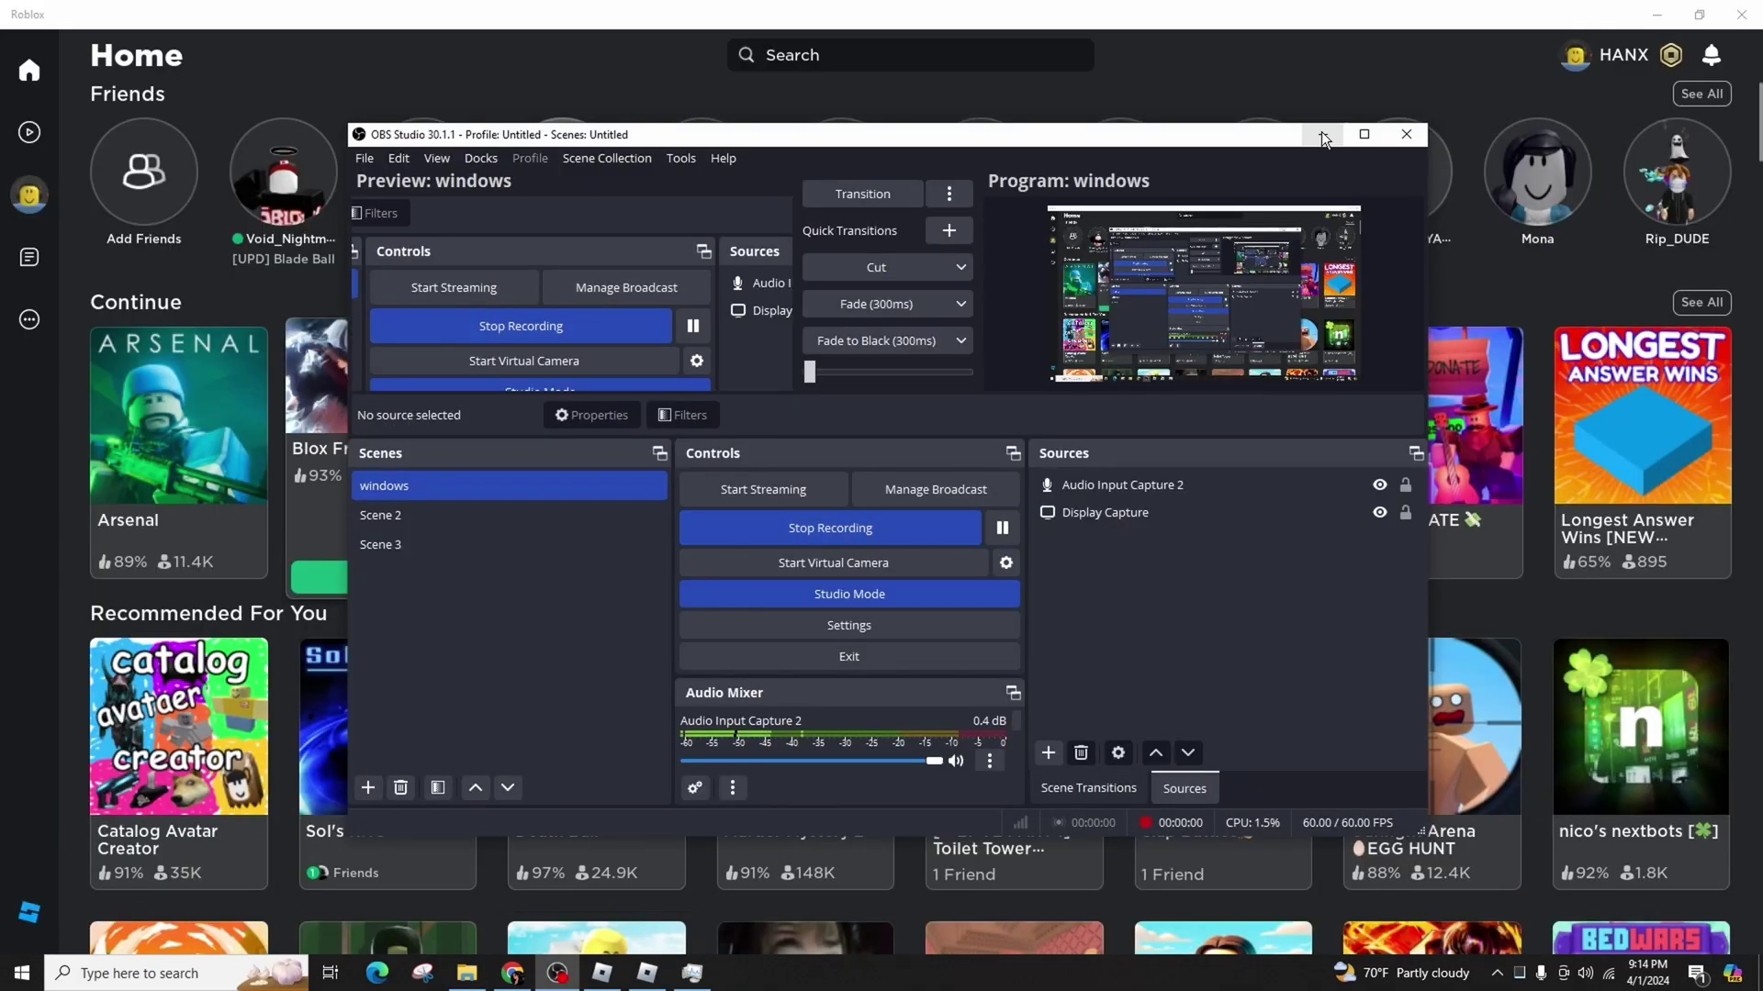
click(1322, 136)
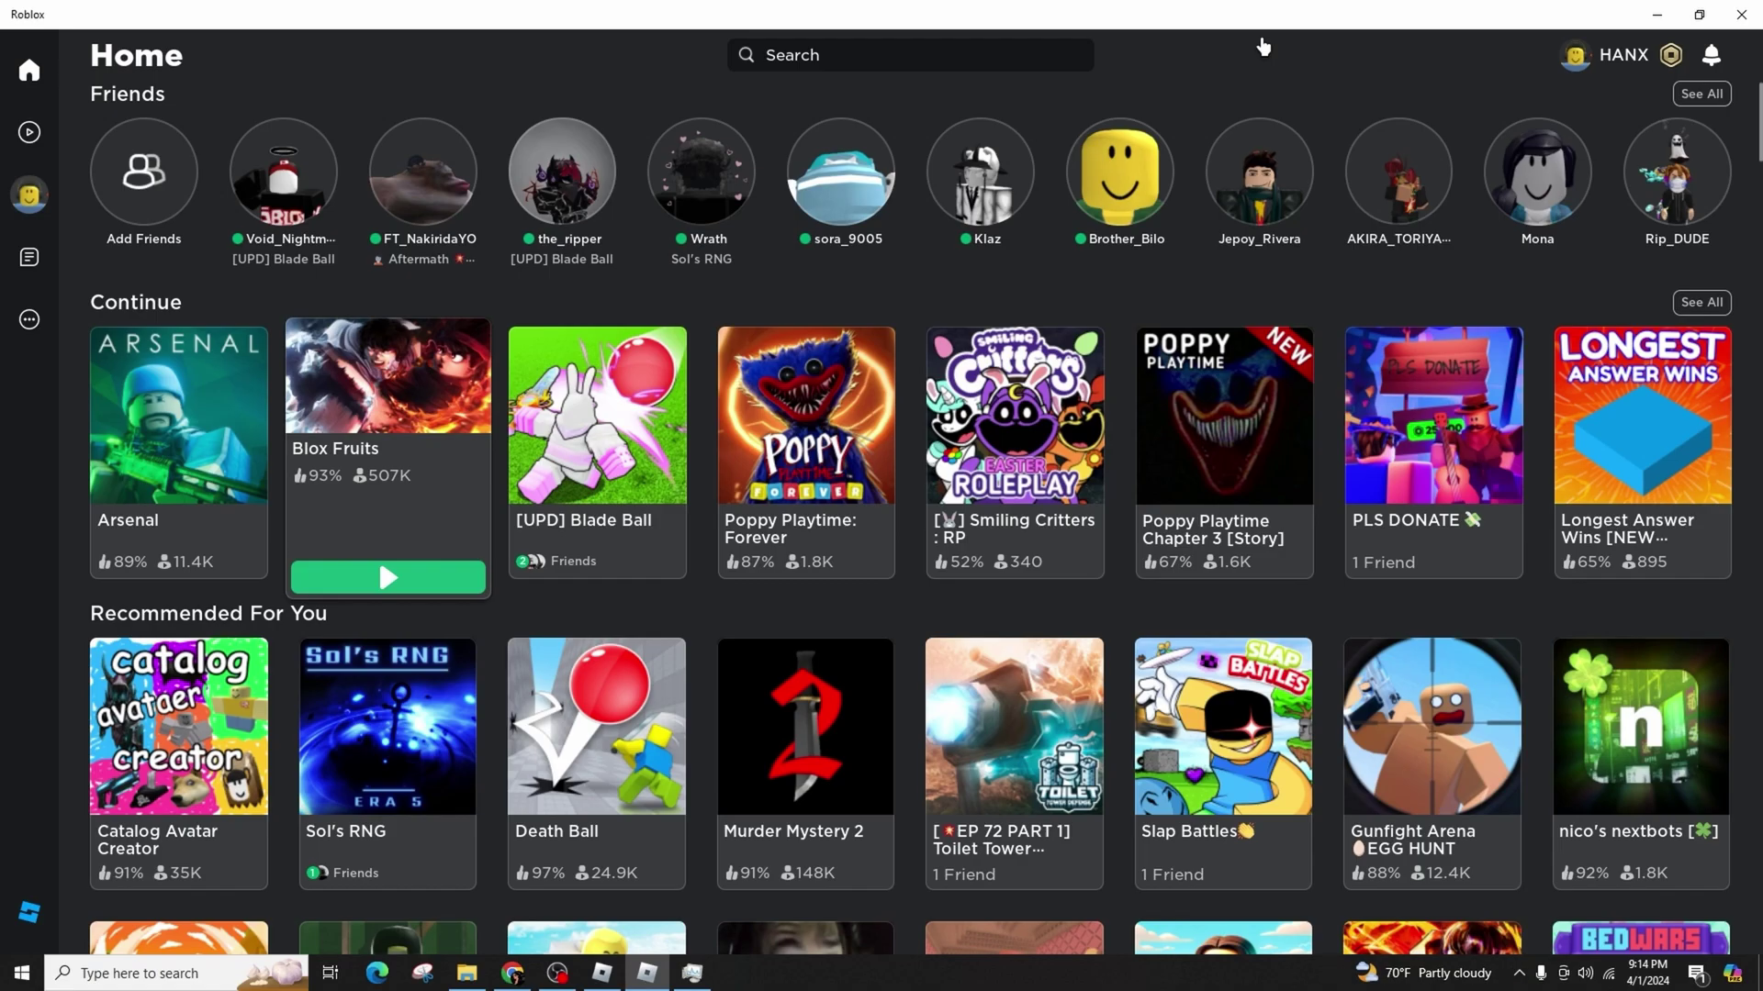
scroll(1129, 509, down, 3)
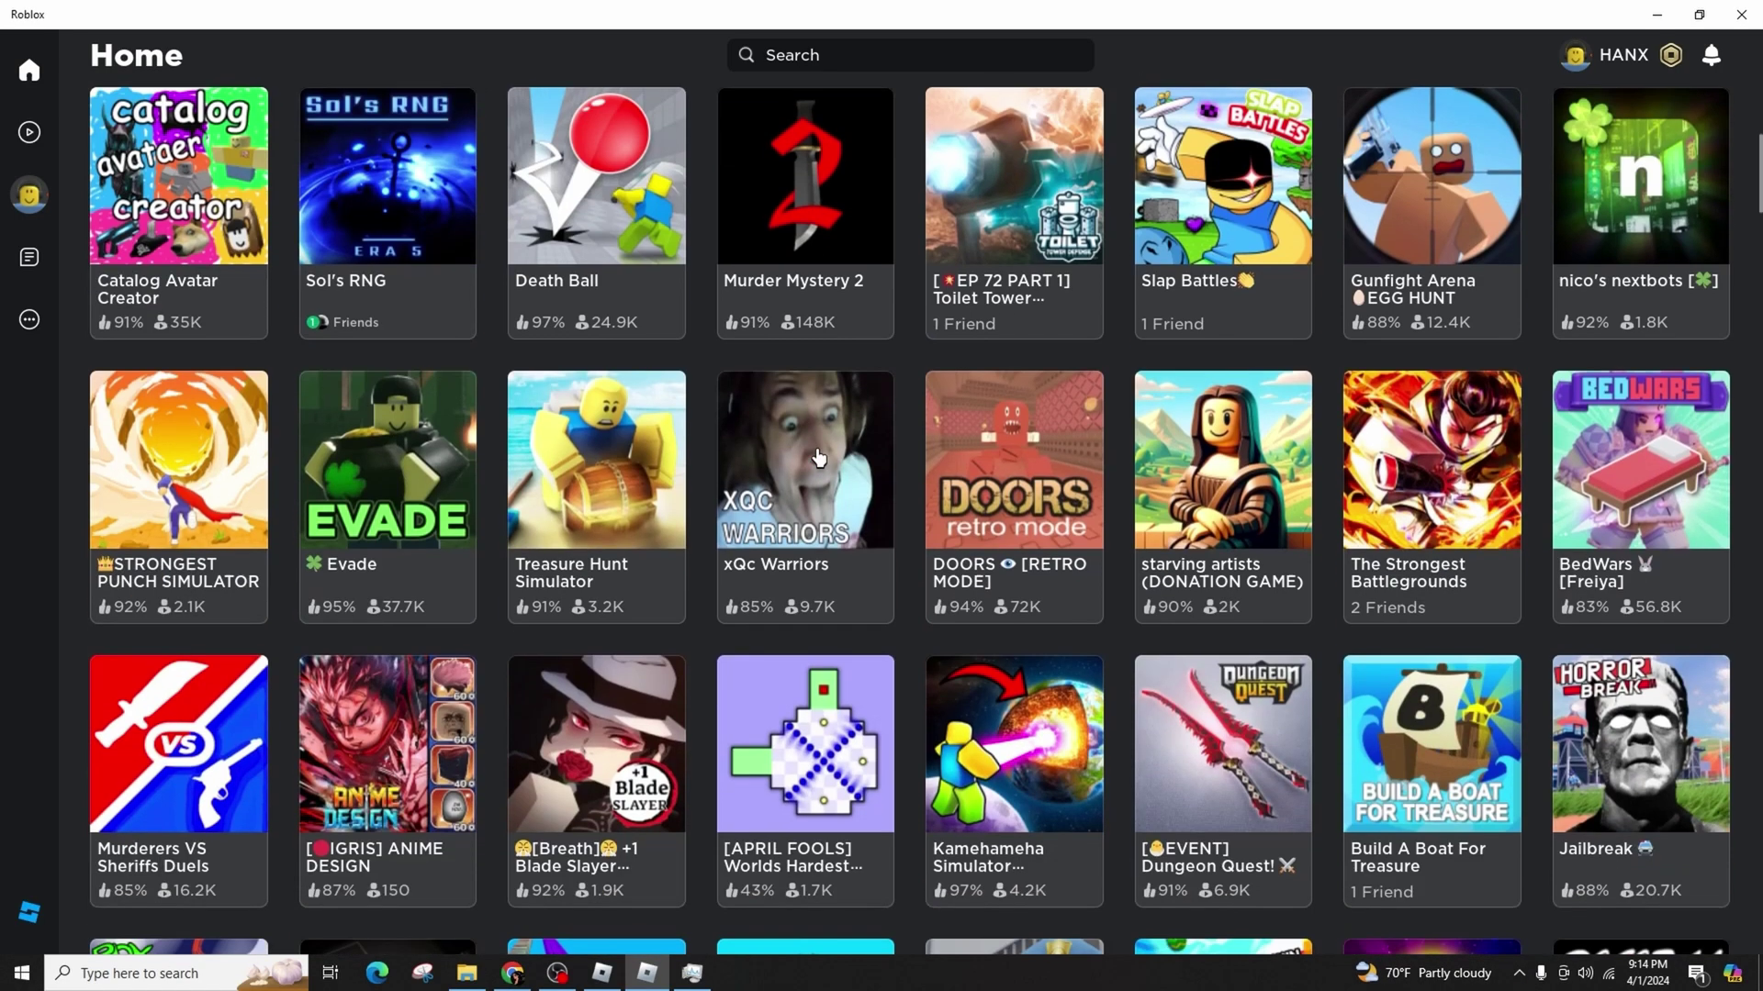
scroll(1130, 510, up, 2)
scroll(1129, 511, up, 2)
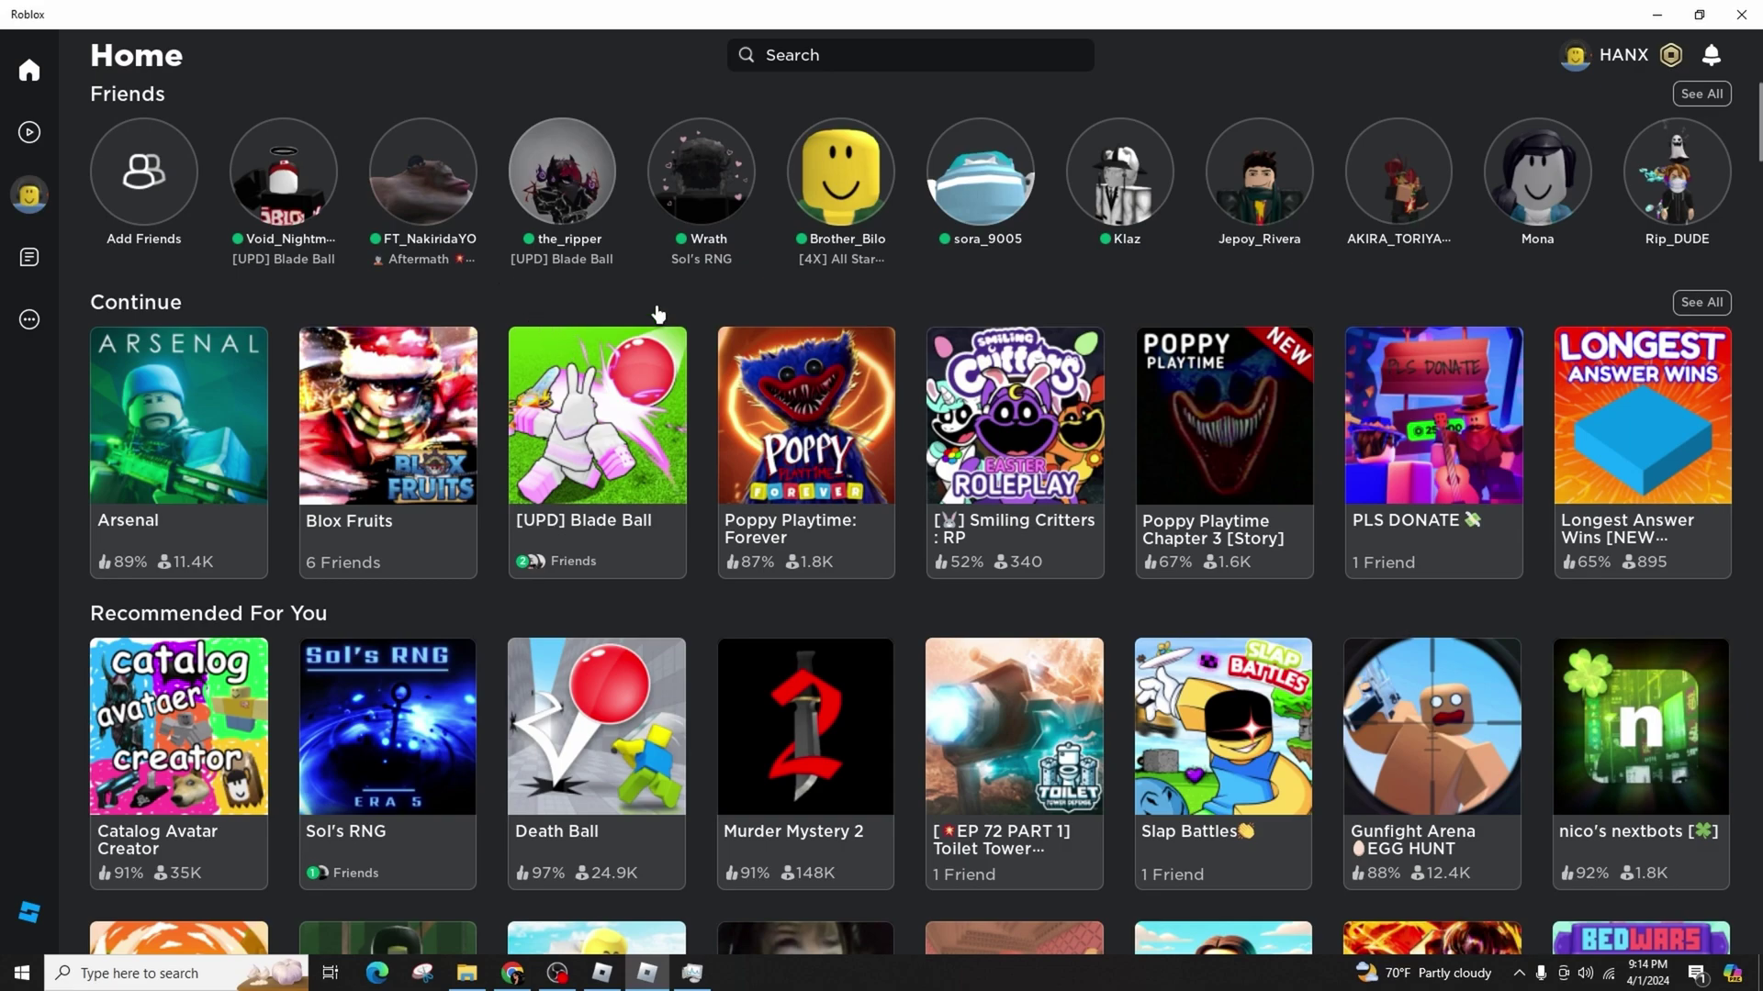
scroll(743, 323, down, 1)
scroll(744, 332, down, 3)
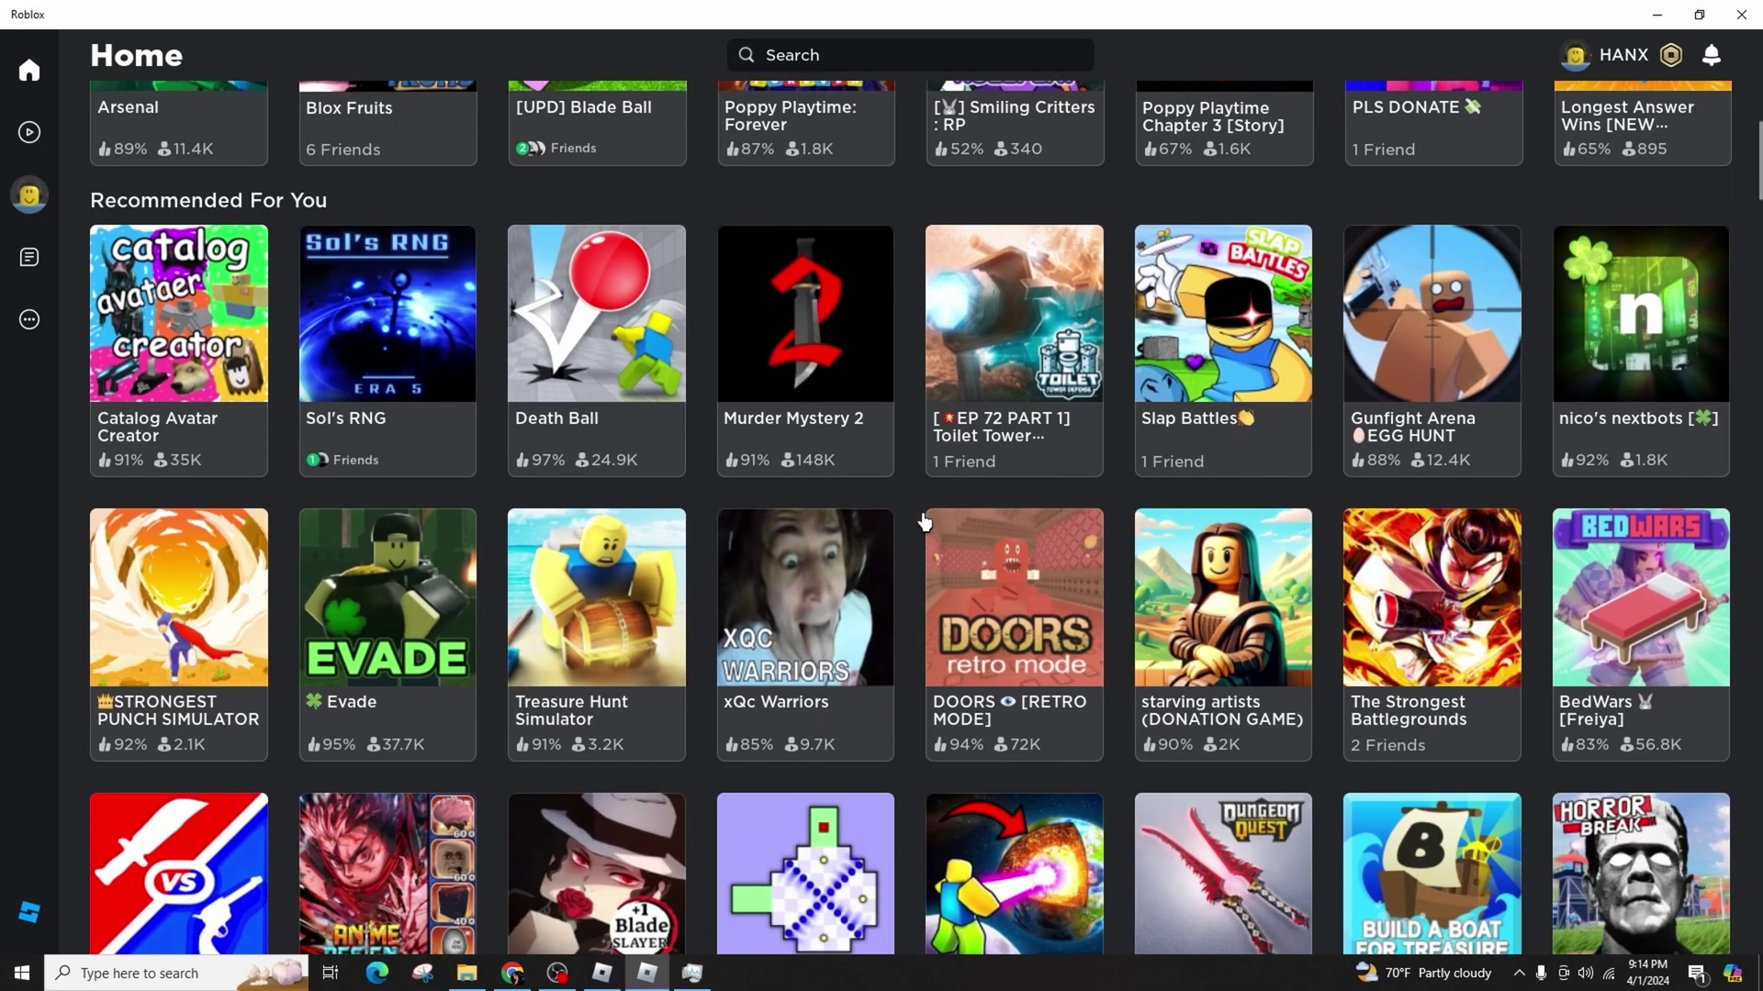
scroll(897, 526, up, 1)
scroll(800, 358, up, 3)
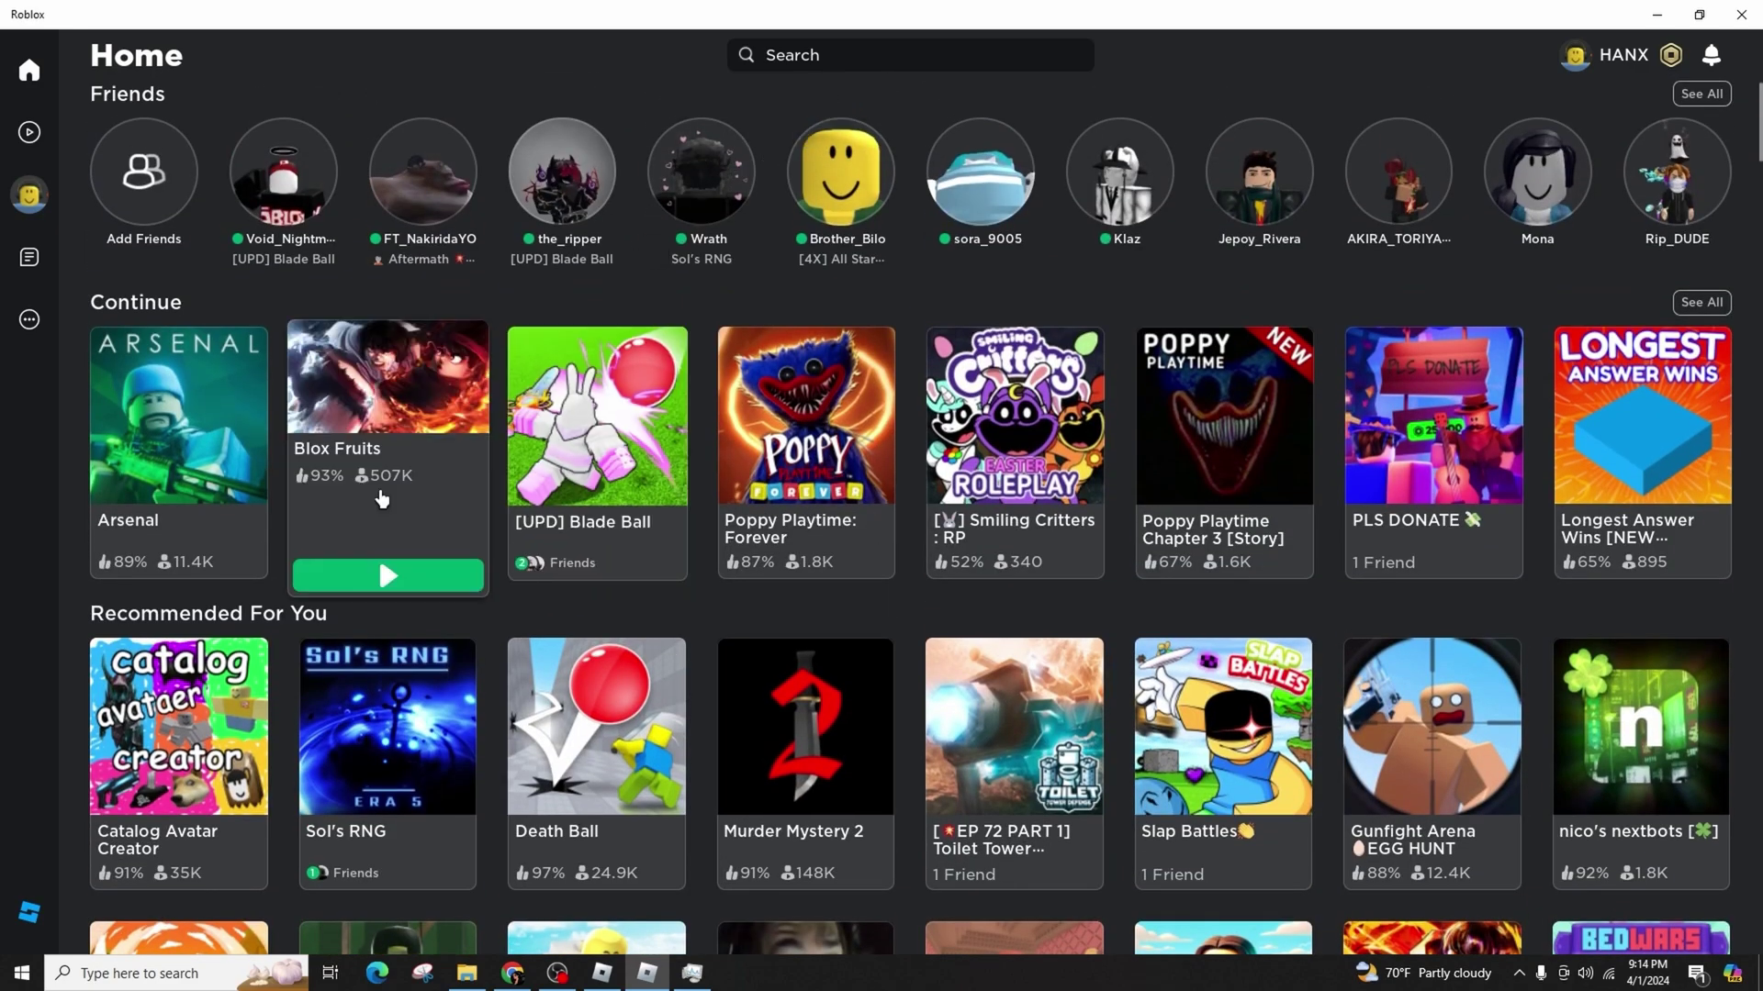
mouse_move(597, 455)
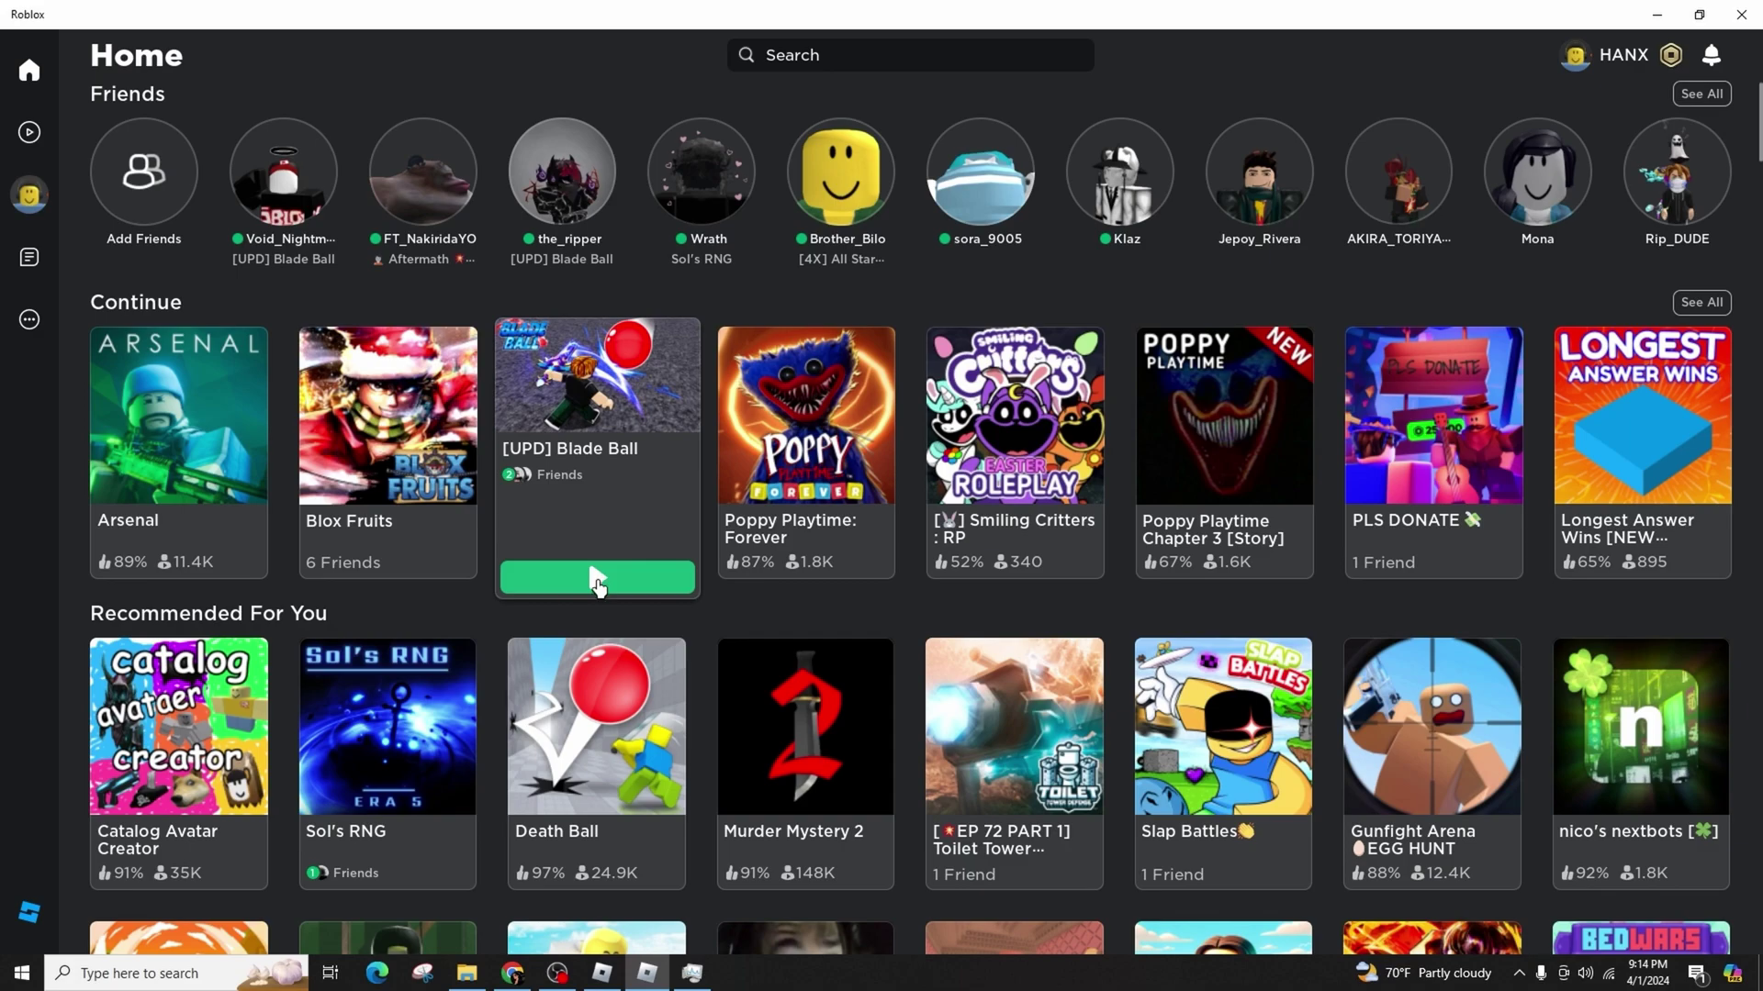
Launch [UPD] Blade Ball from Continue and bring up Task Manager with Ctrl+Shift+Esc.
click(596, 585)
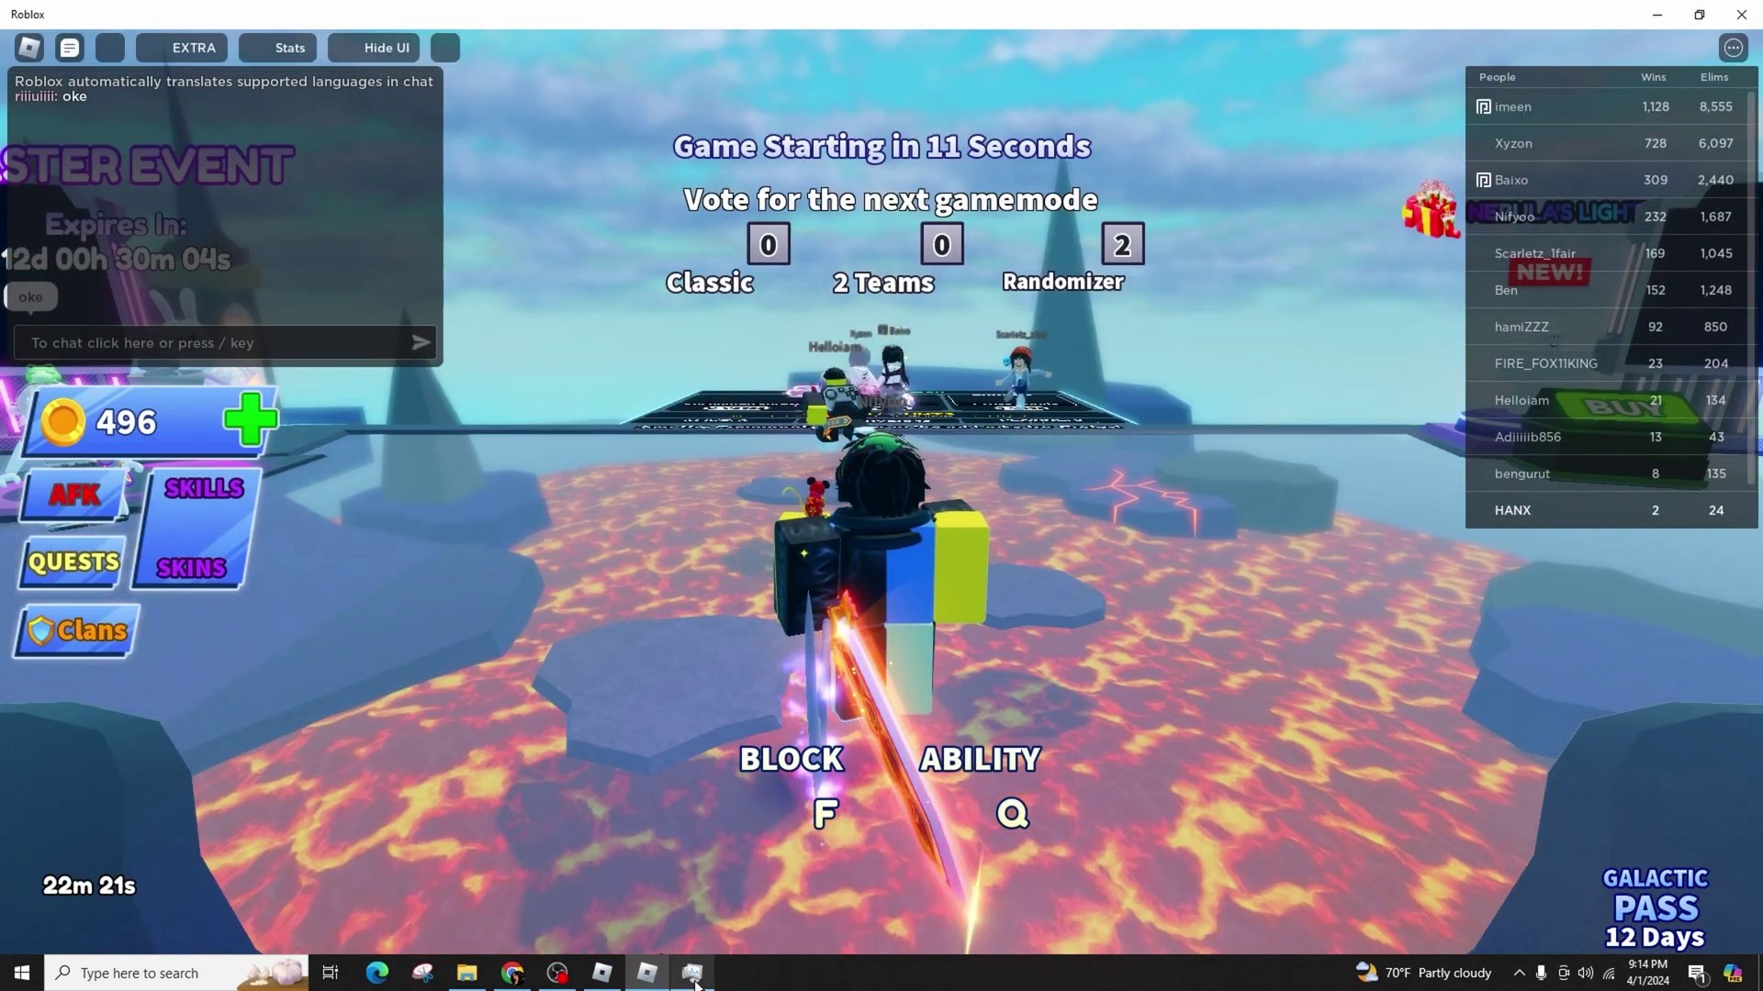
key(ctrl+shift+Escape)
Move Task Manager aside, browse Roblox (3) Resource values without ending it, then refocus the game.
drag(1034, 198, 1427, 83)
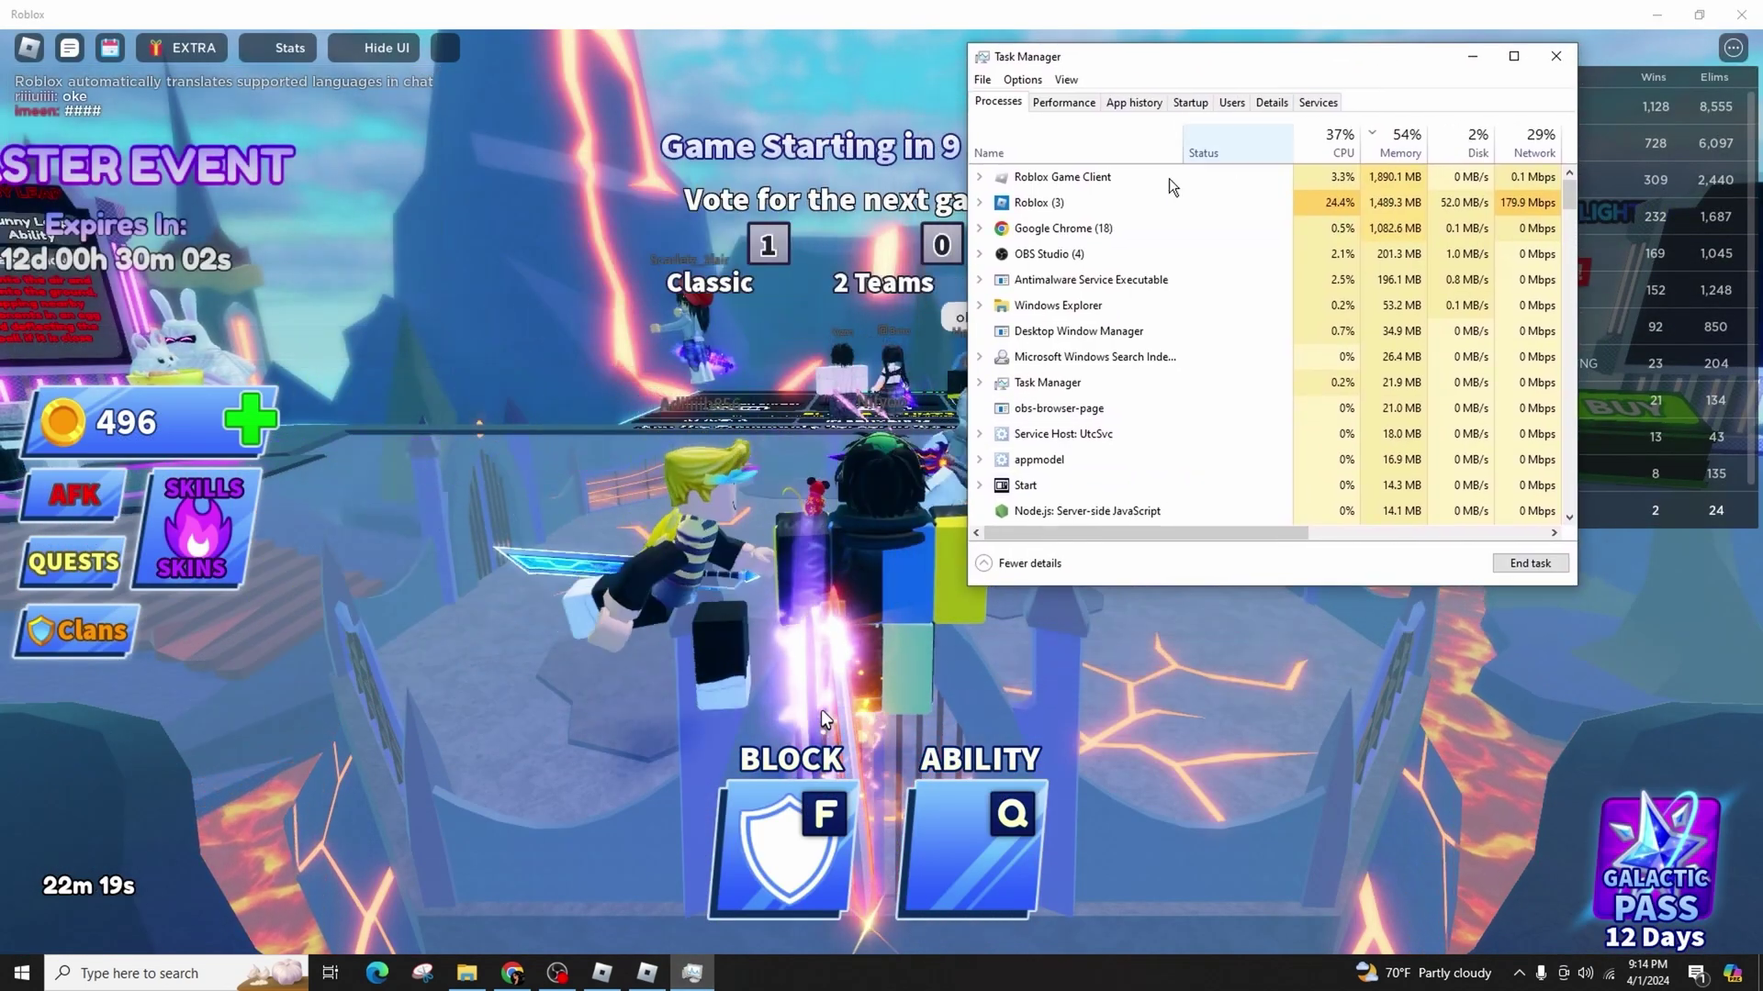
right_click(1082, 202)
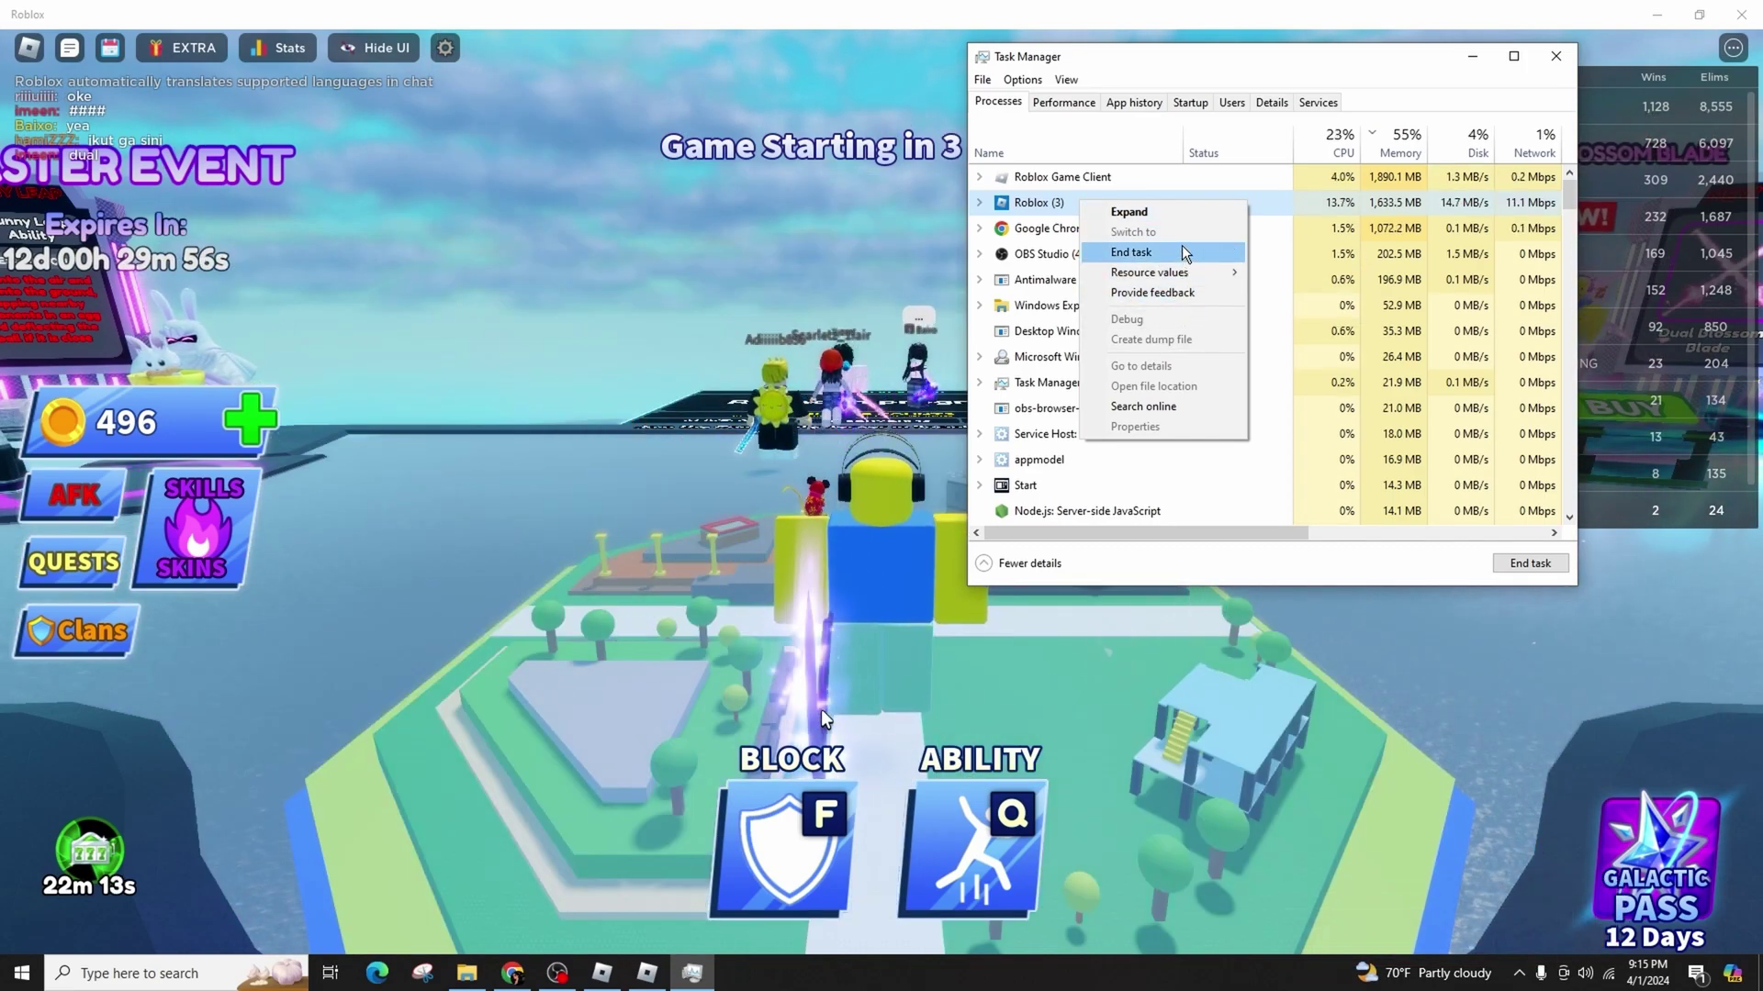
mouse_move(1148, 273)
key(Right)
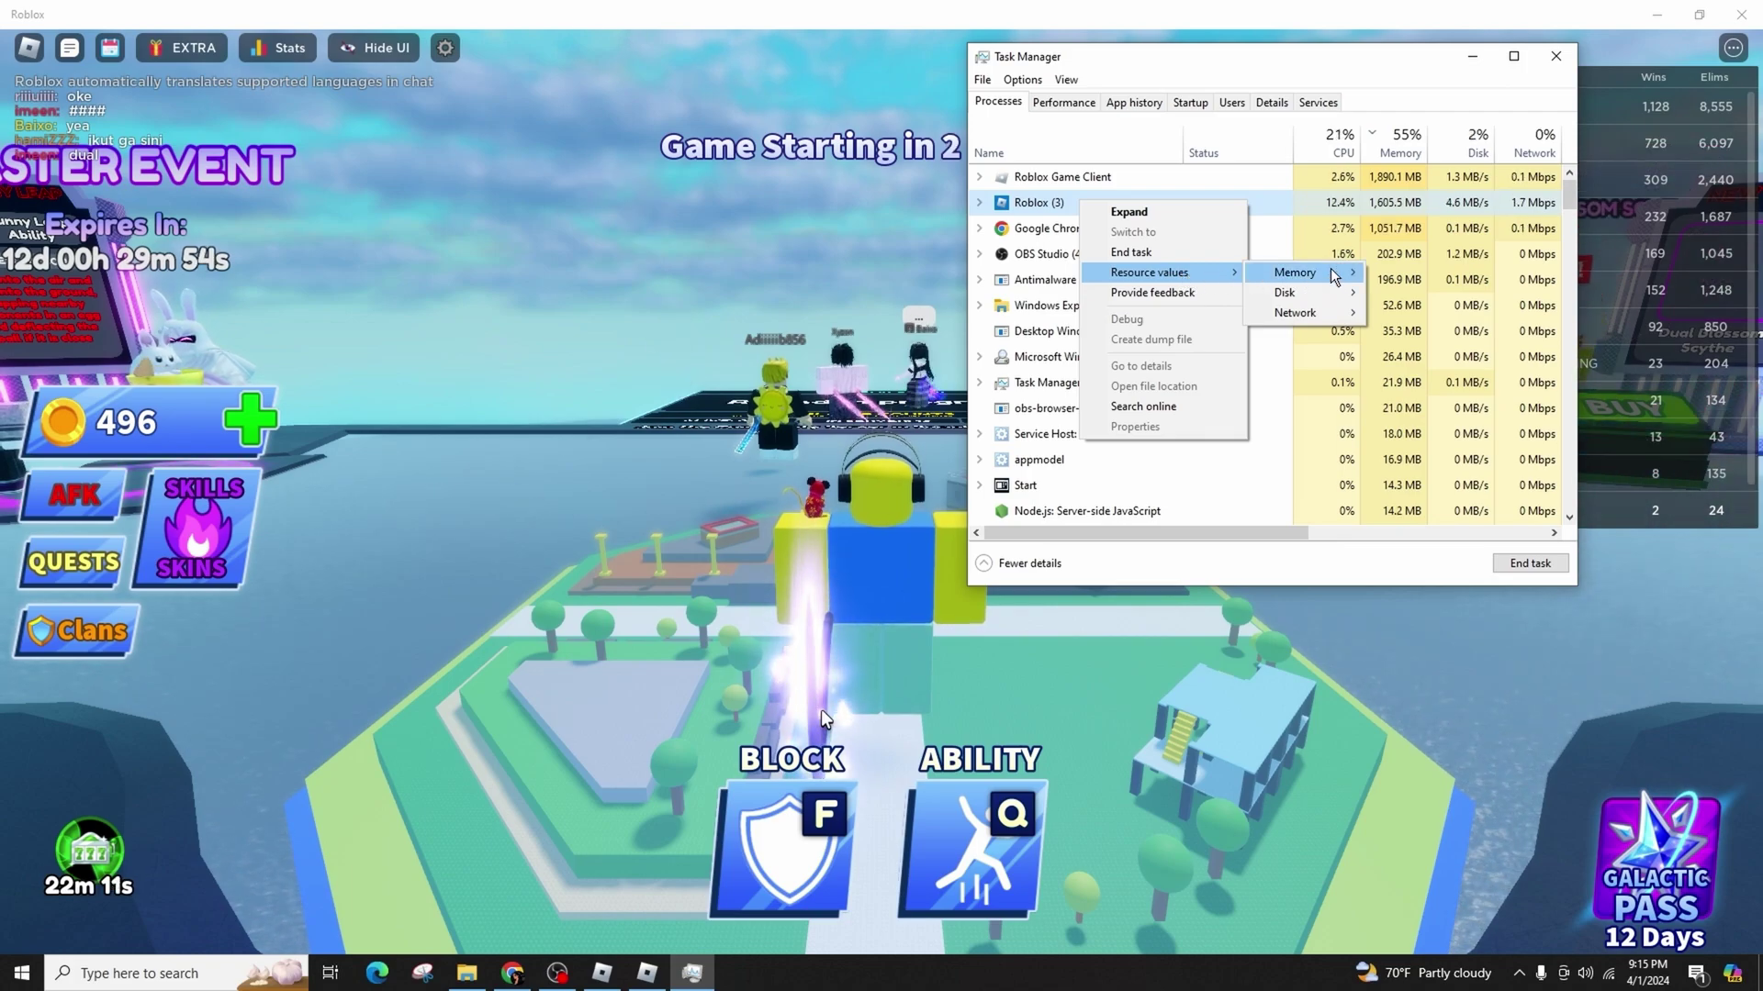
key(Up)
key(Right)
key(Left)
key(Up)
key(Right)
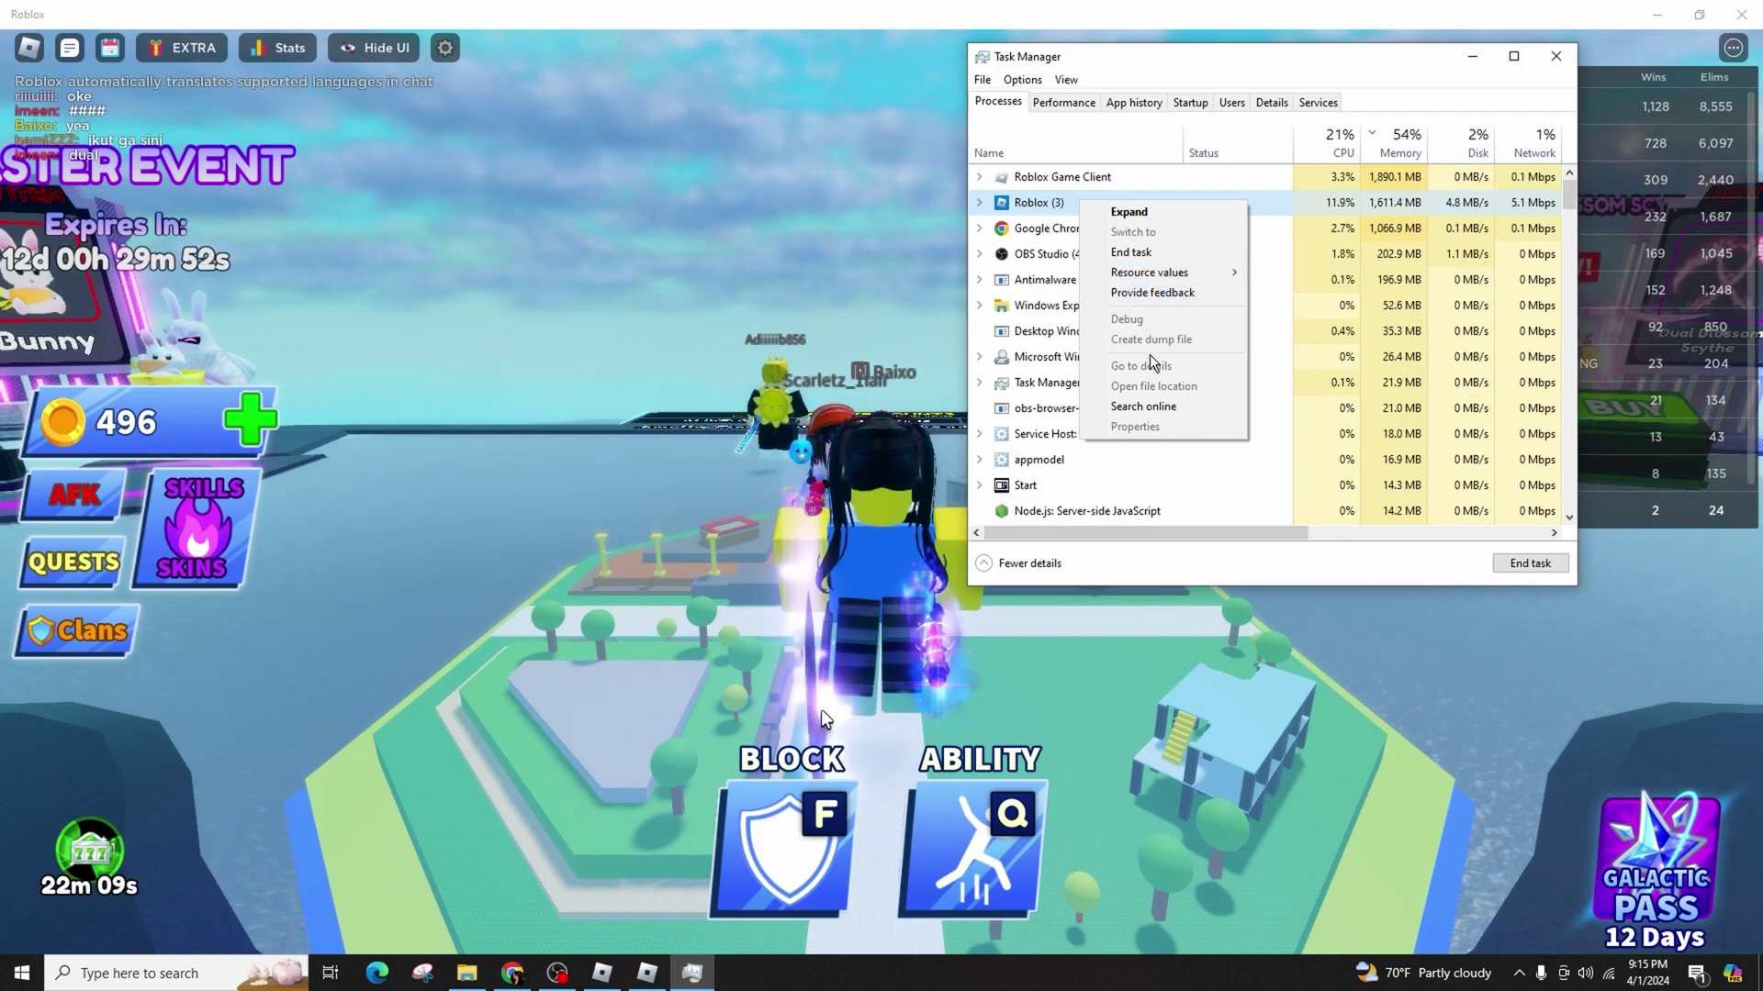
key(Escape)
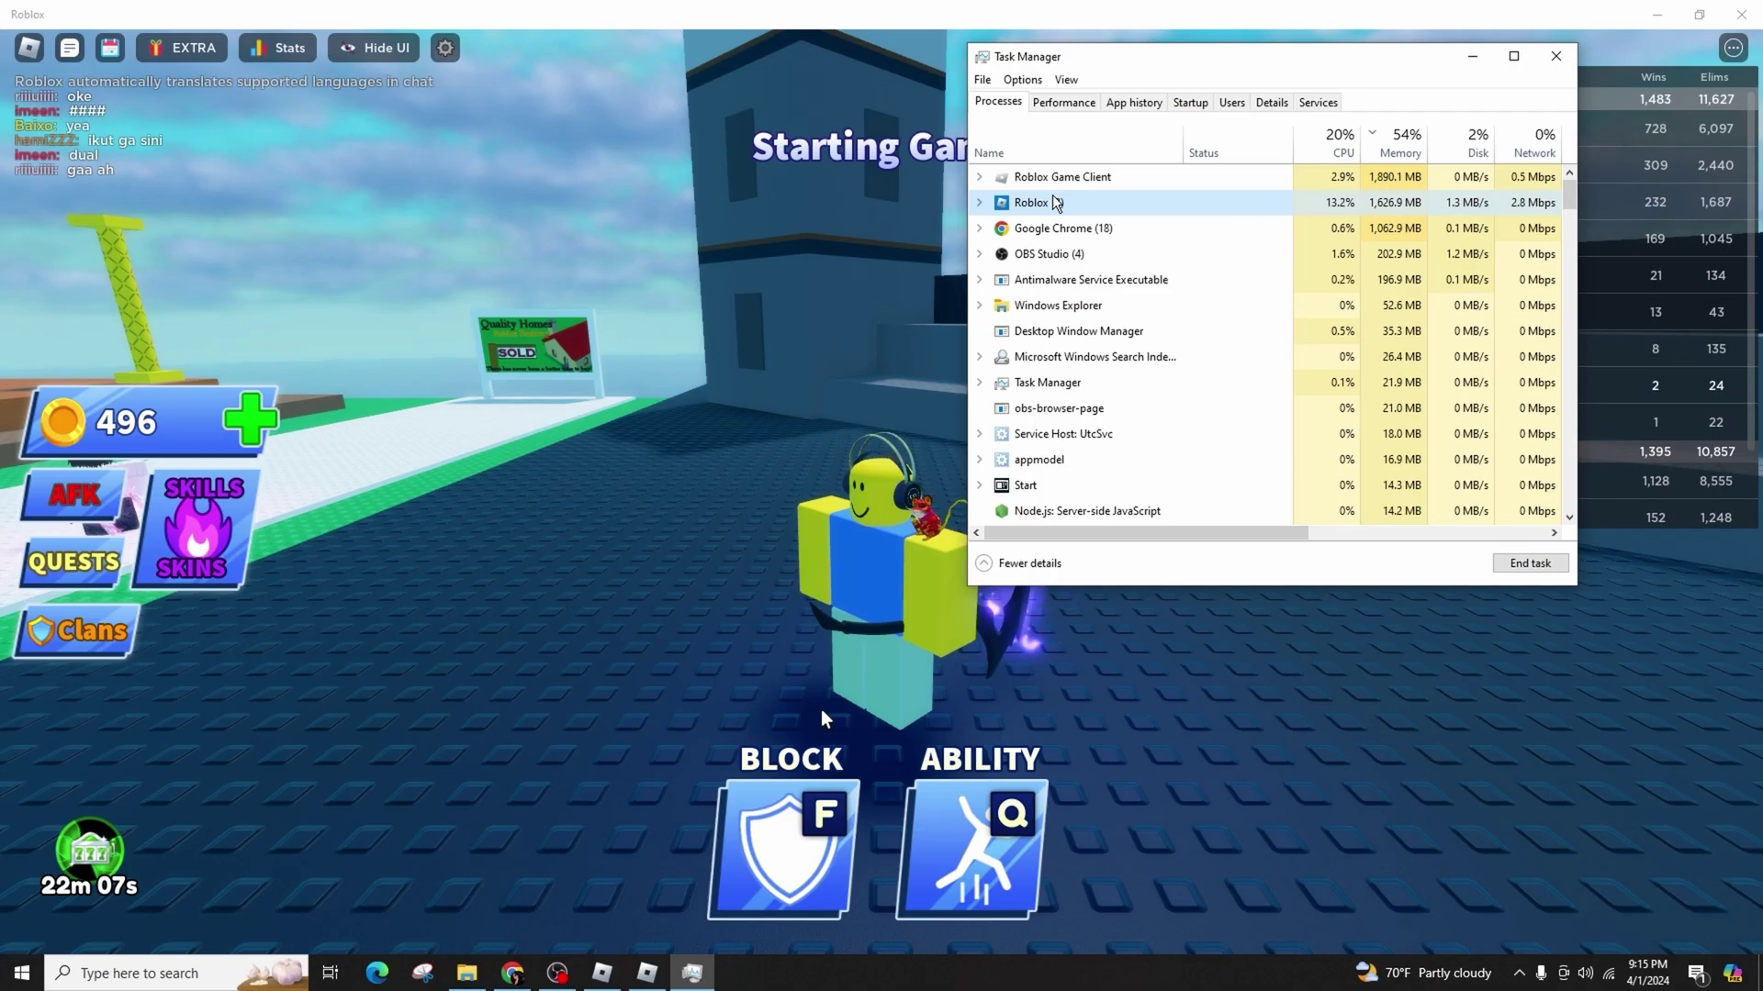
click(820, 335)
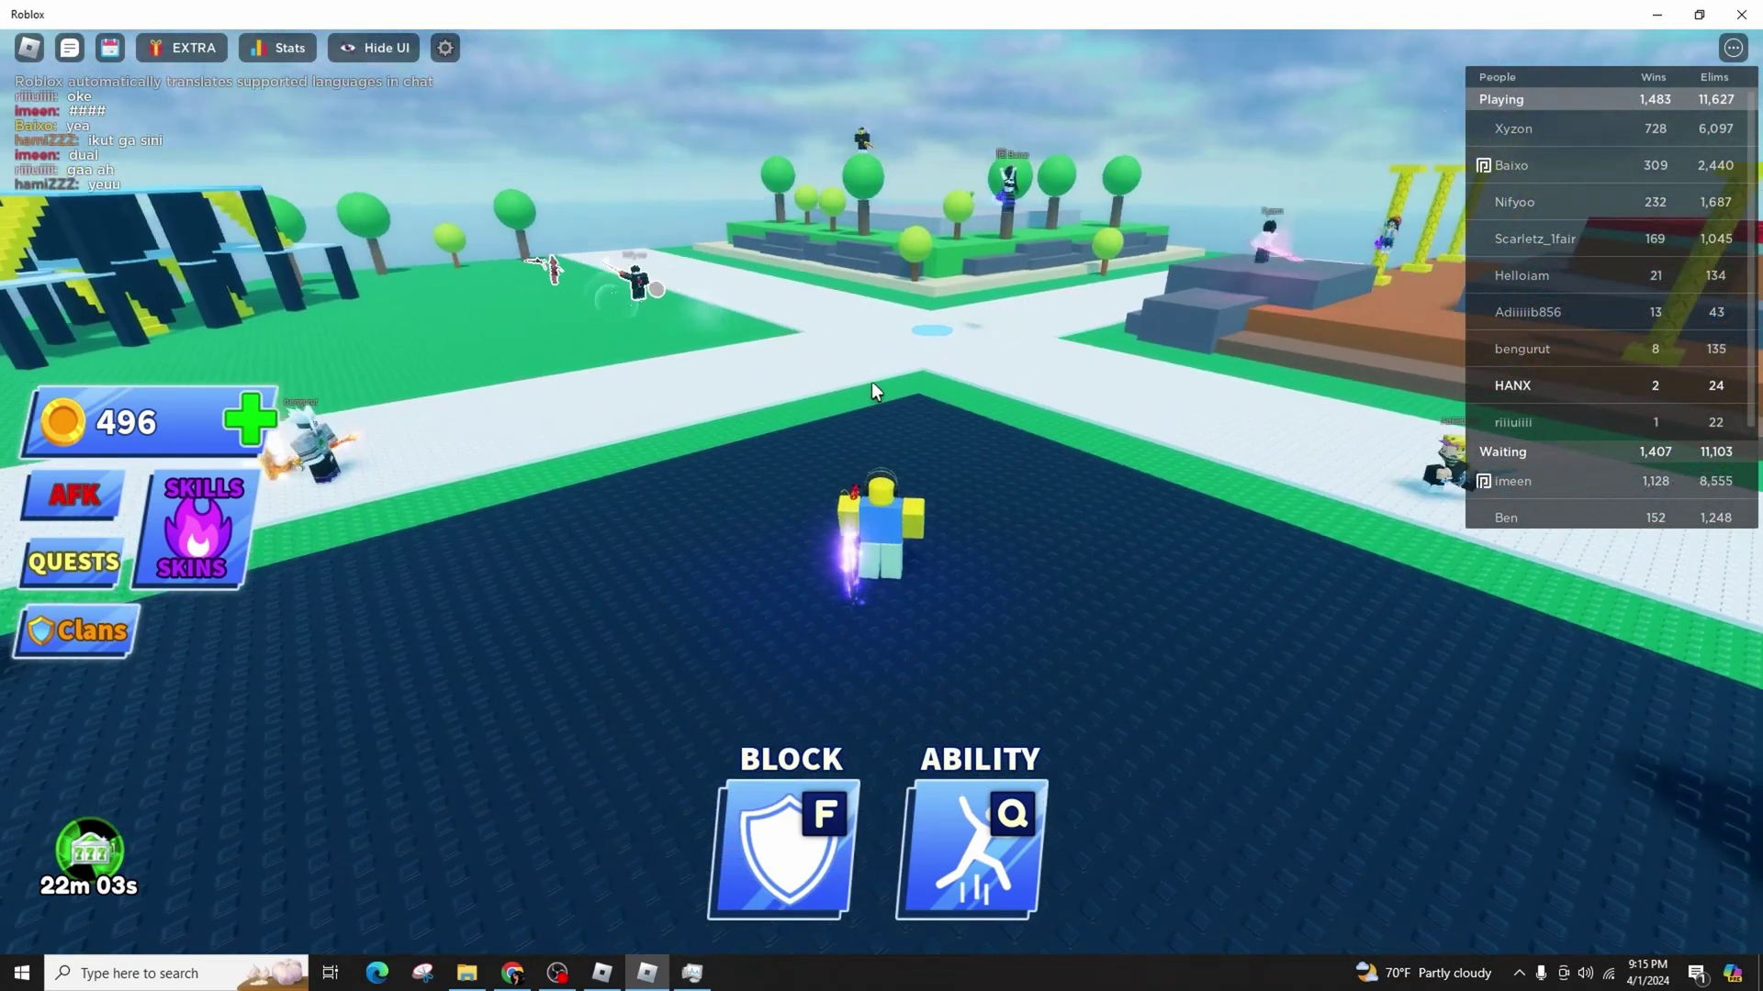
Open the Settings tab of the in-game menu mid-round to reach Graphics Quality.
key(Escape)
click(811, 177)
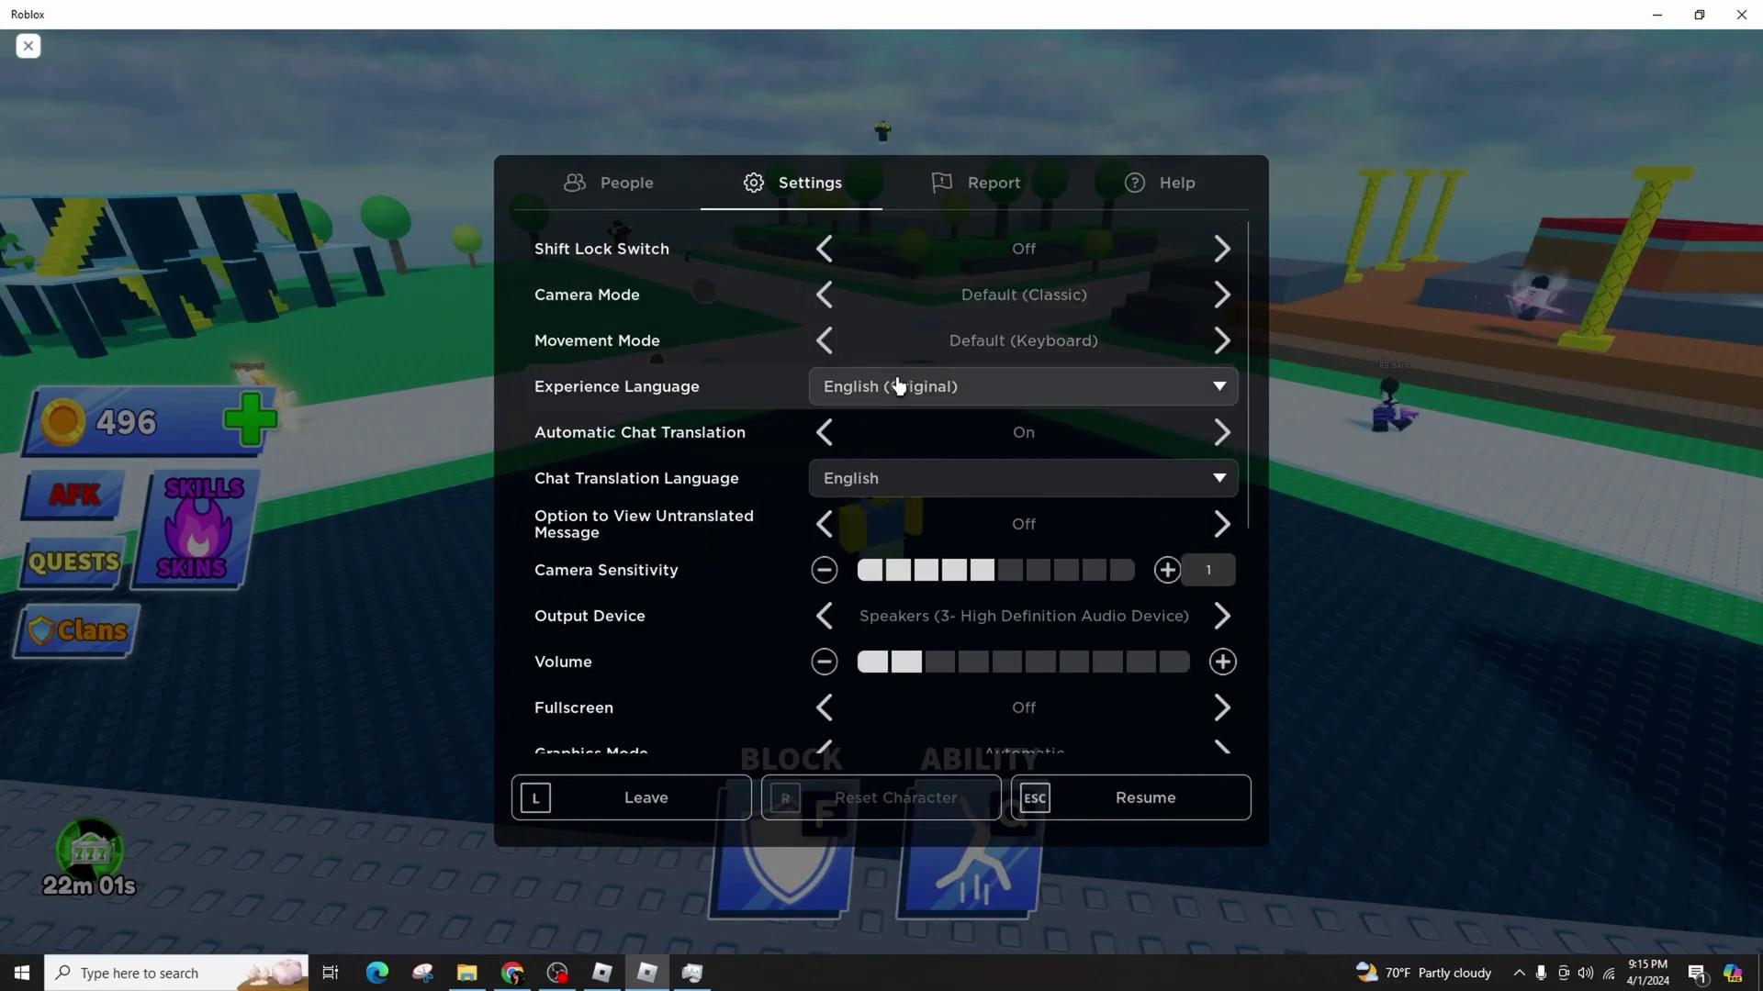
scroll(822, 648, down, 2)
scroll(764, 632, down, 2)
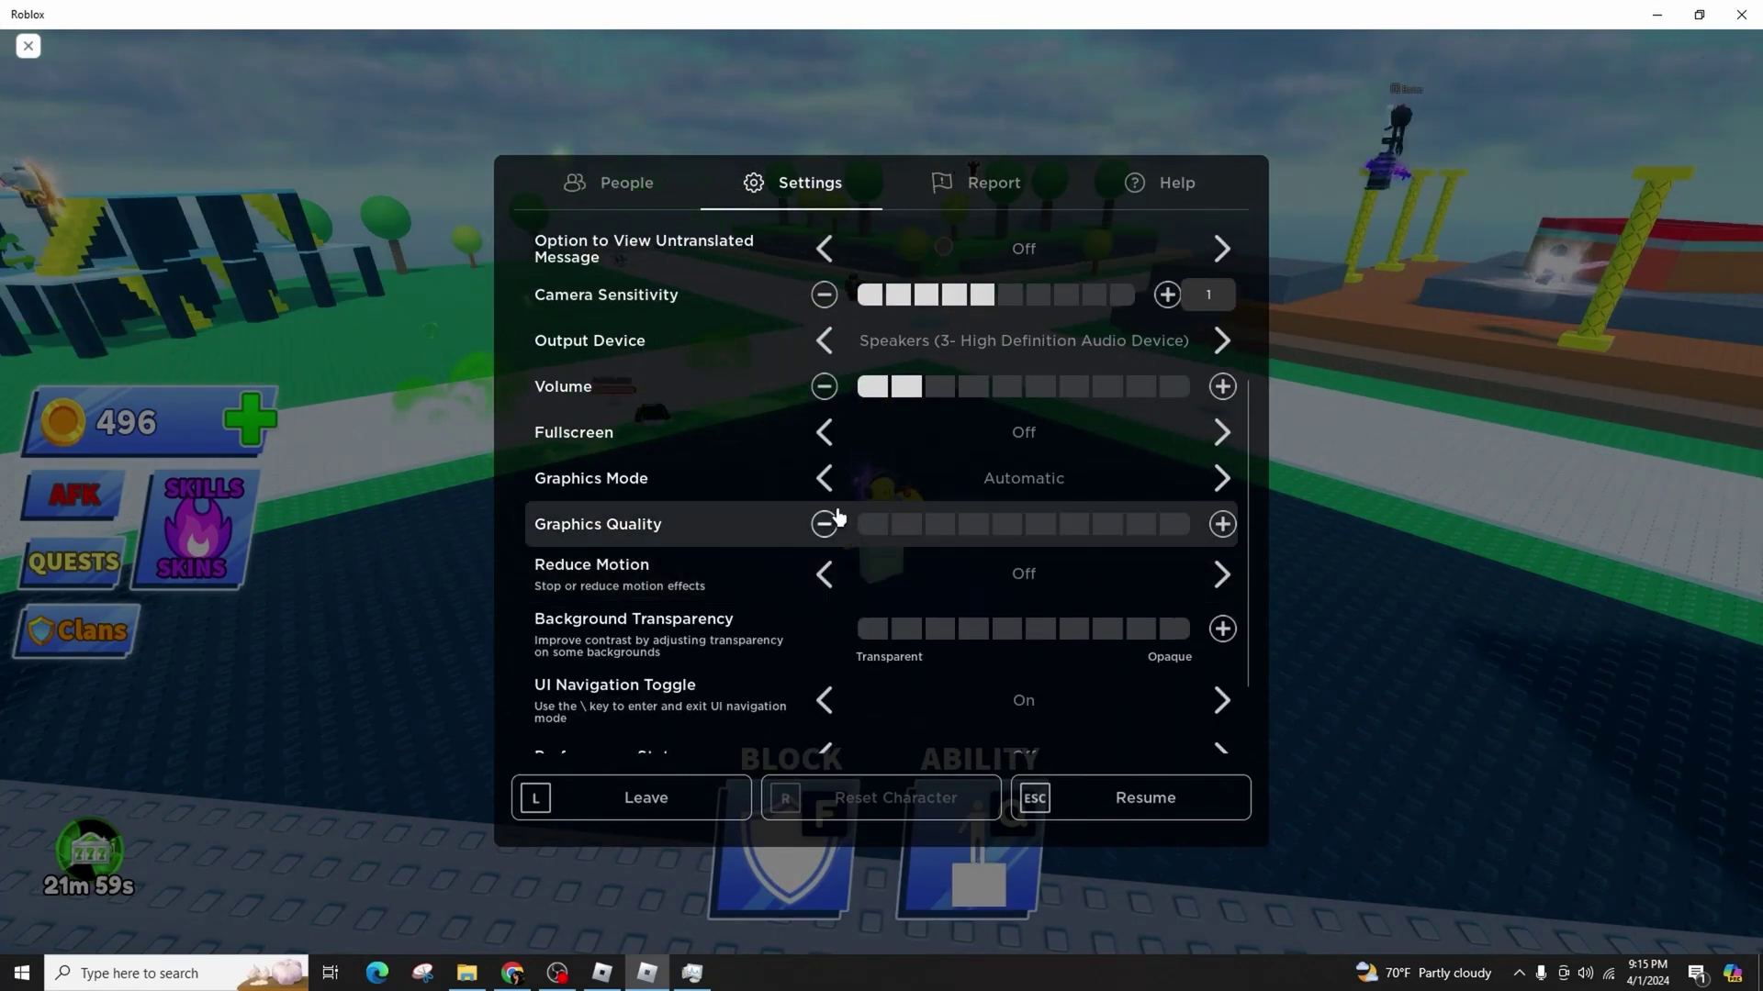